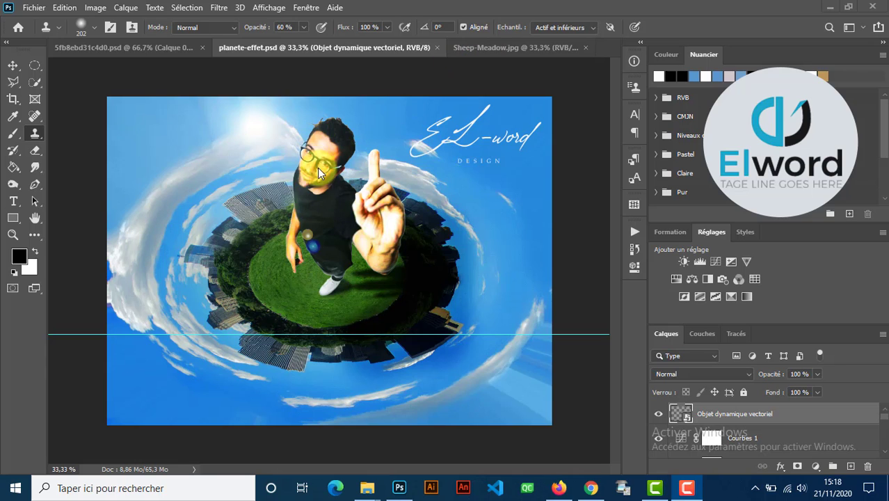
Open the Camera Raw filter on the Sheep-Meadow.jpg image
{"action": "left_click", "coordinate": [141, 41]}
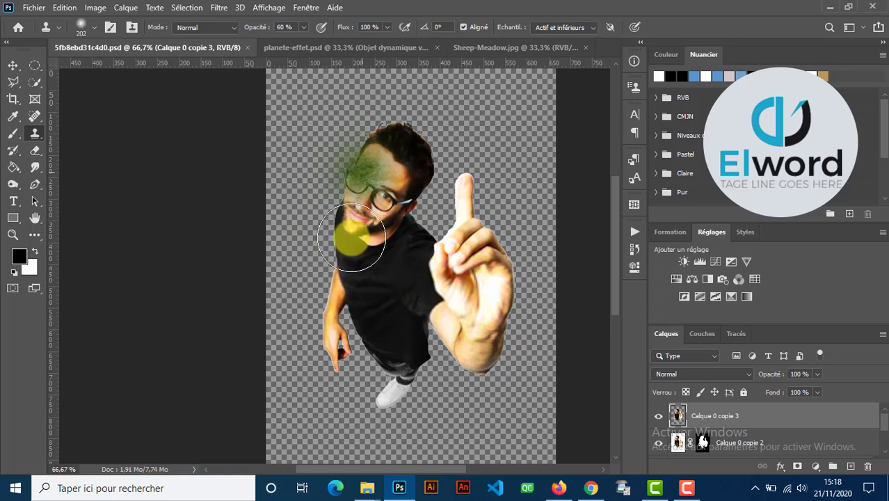
{"action": "left_click", "coordinate": [12, 64]}
{"action": "left_click", "coordinate": [500, 47]}
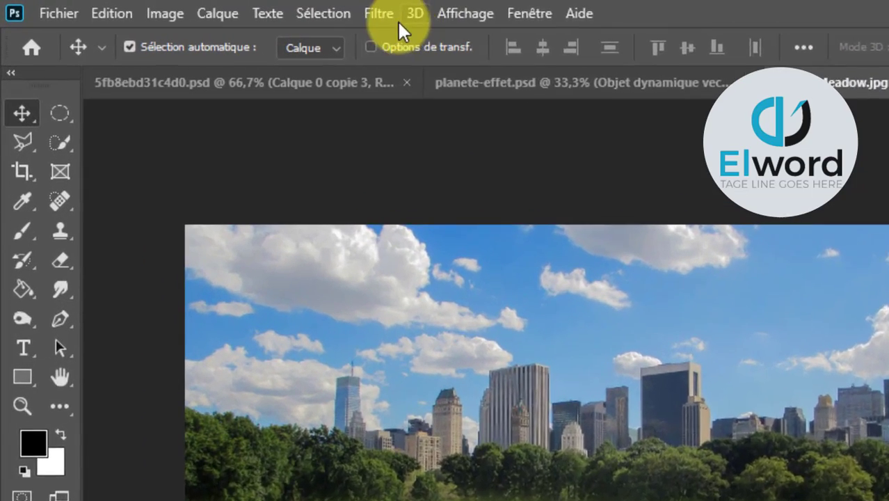
{"action": "left_click", "coordinate": [379, 14]}
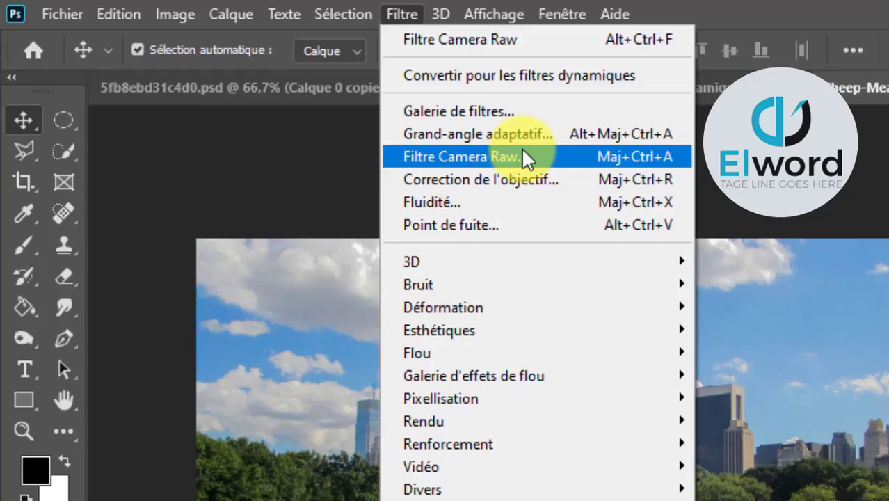
{"action": "left_click", "coordinate": [536, 166]}
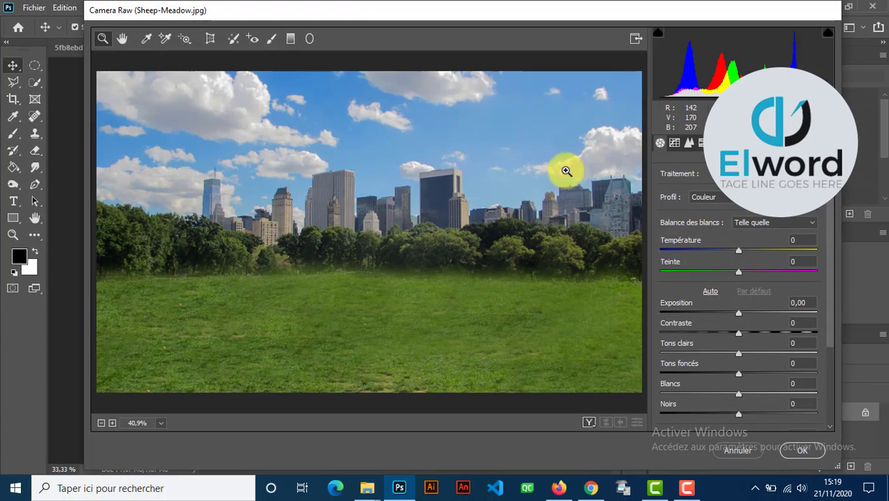
Set Tons clairs to +16, Tons foncés to -33, Blancs to +23 and Noirs to -28 in Camera Raw
{"action": "left_click", "coordinate": [738, 353]}
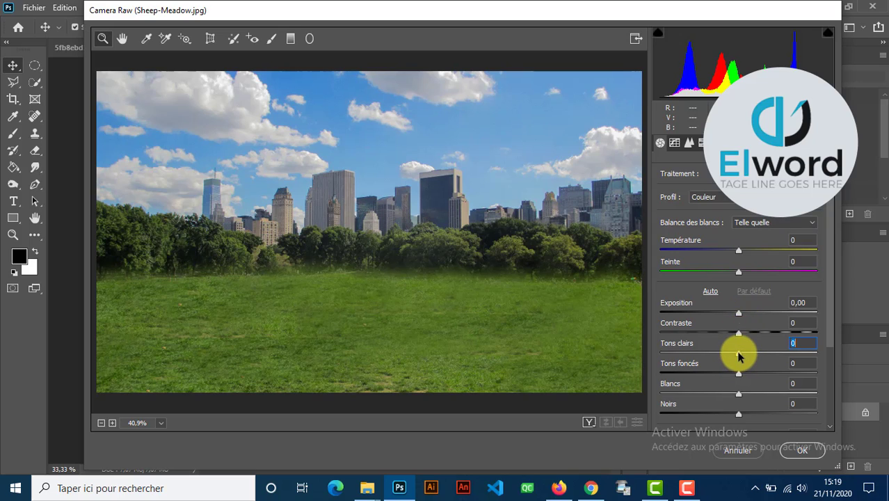
{"action": "mouse_move", "coordinate": [738, 353]}
{"action": "left_mouse_down"}
{"action": "mouse_move", "coordinate": [796, 338]}
{"action": "mouse_move", "coordinate": [631, 357]}
{"action": "mouse_move", "coordinate": [742, 353]}
{"action": "left_mouse_up"}
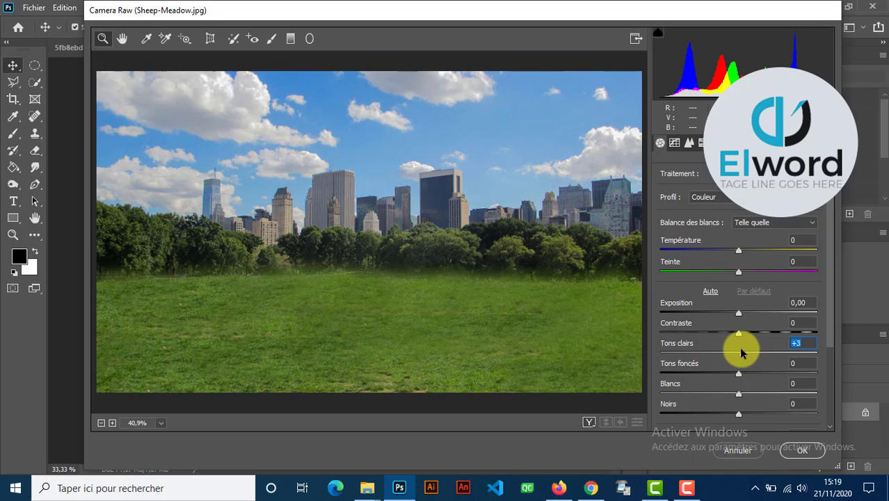
{"action": "left_click_drag", "start_coordinate": [741, 354], "coordinate": [750, 354]}
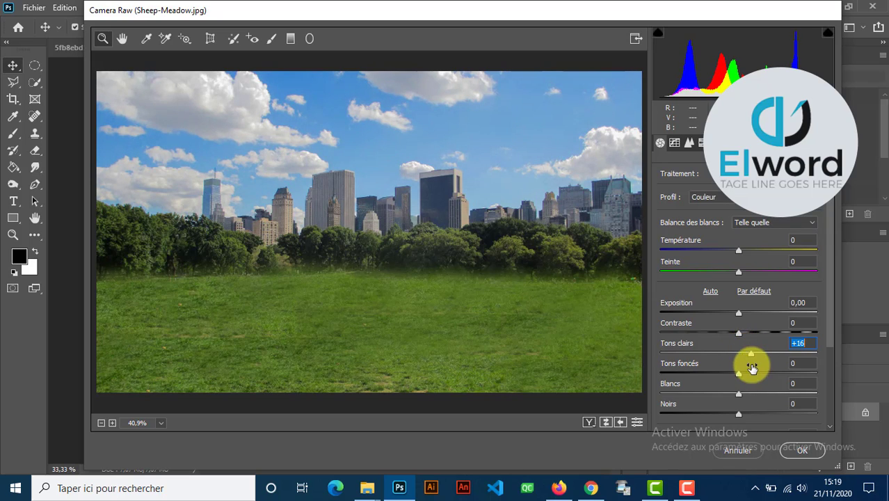
{"action": "left_click_drag", "start_coordinate": [739, 375], "coordinate": [715, 377]}
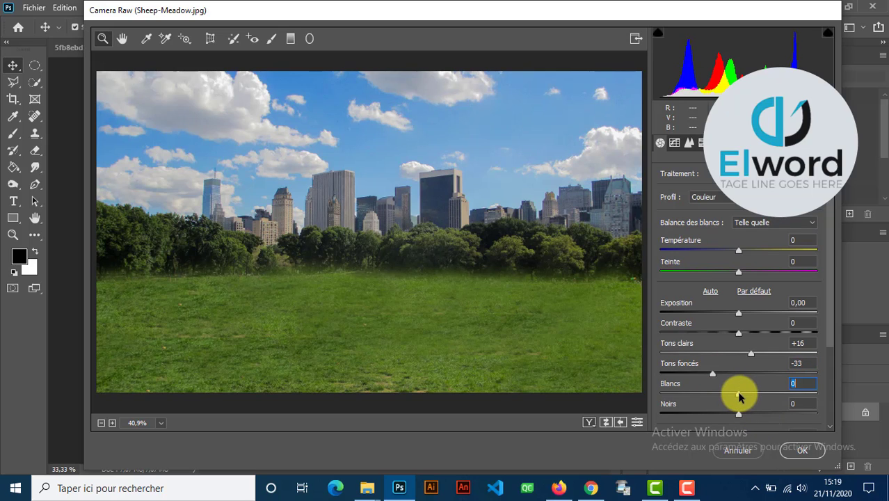
{"action": "left_click_drag", "start_coordinate": [739, 395], "coordinate": [711, 398]}
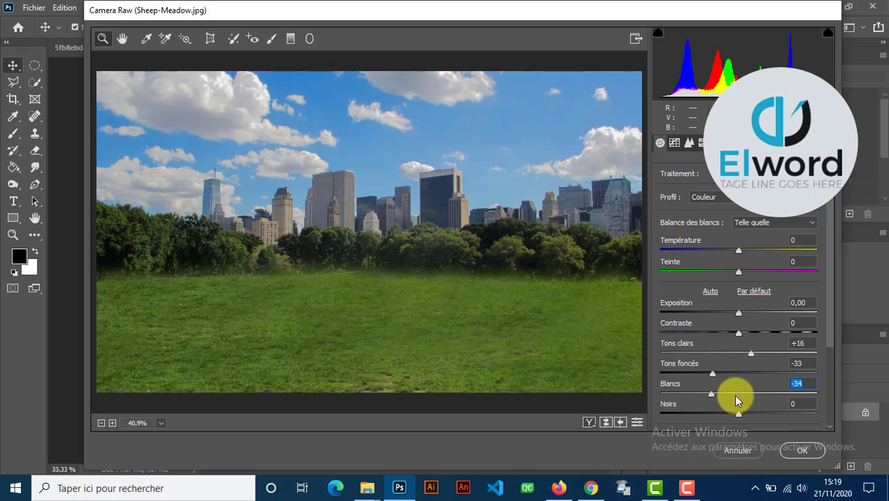
{"action": "left_click", "coordinate": [737, 395]}
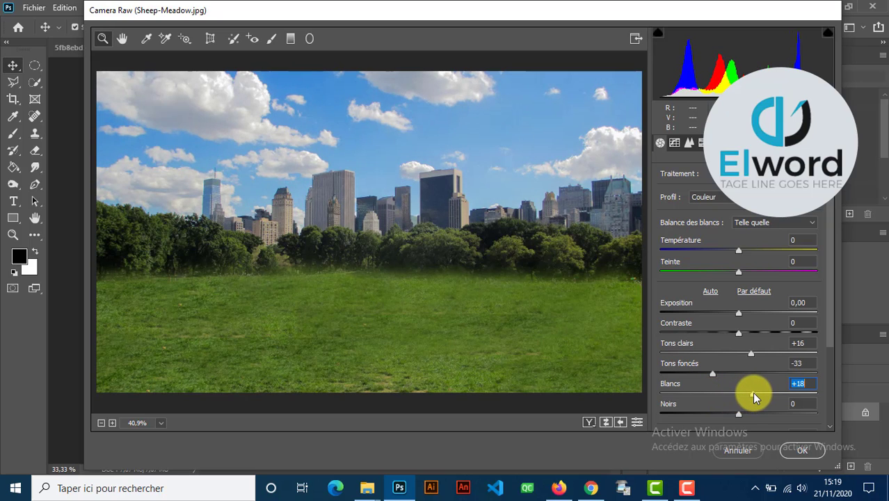
{"action": "left_click_drag", "start_coordinate": [752, 392], "coordinate": [716, 414]}
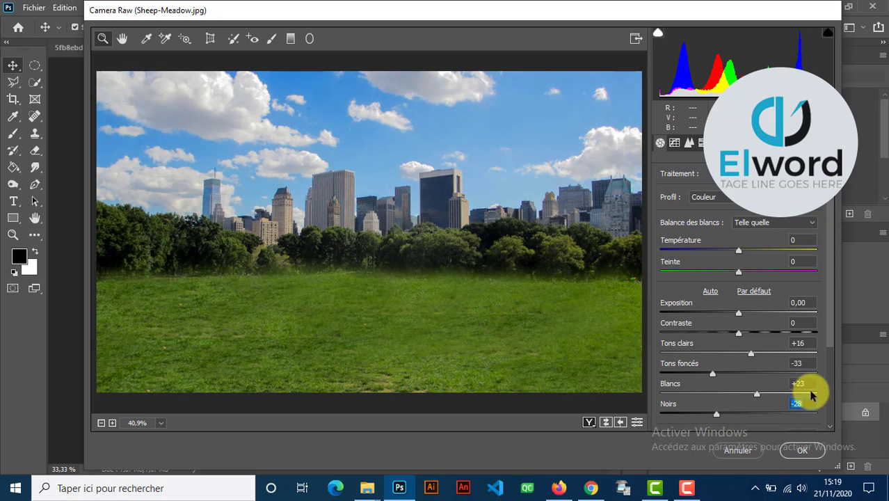
Set the photo's Vibrance to +5 and Saturation to +11
{"action": "left_click_drag", "start_coordinate": [830, 334], "coordinate": [832, 413]}
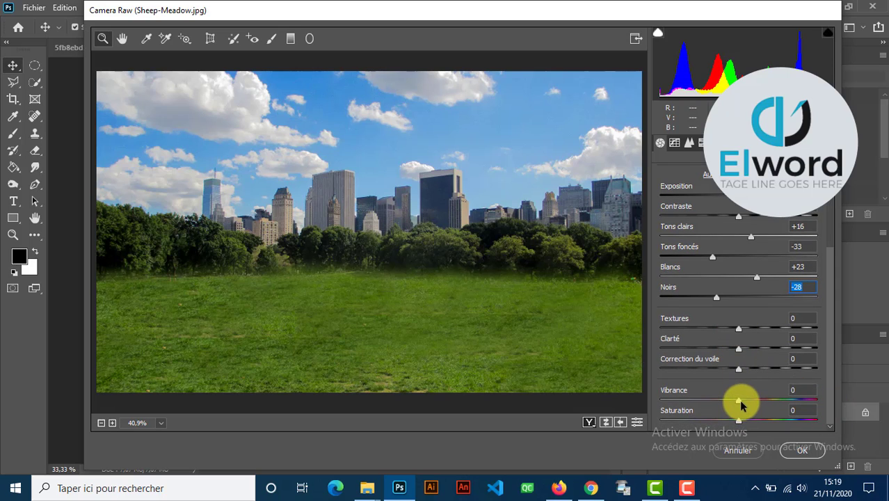
{"action": "left_click_drag", "start_coordinate": [741, 403], "coordinate": [752, 403]}
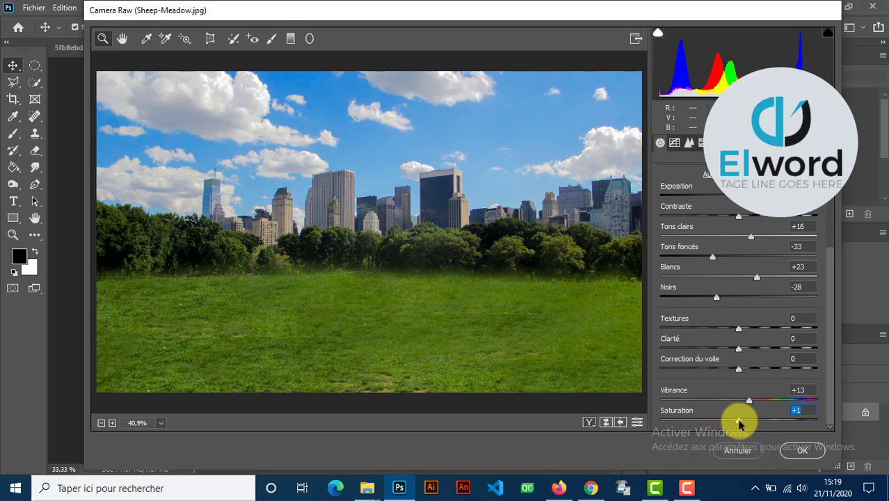
{"action": "left_click_drag", "start_coordinate": [740, 425], "coordinate": [744, 426]}
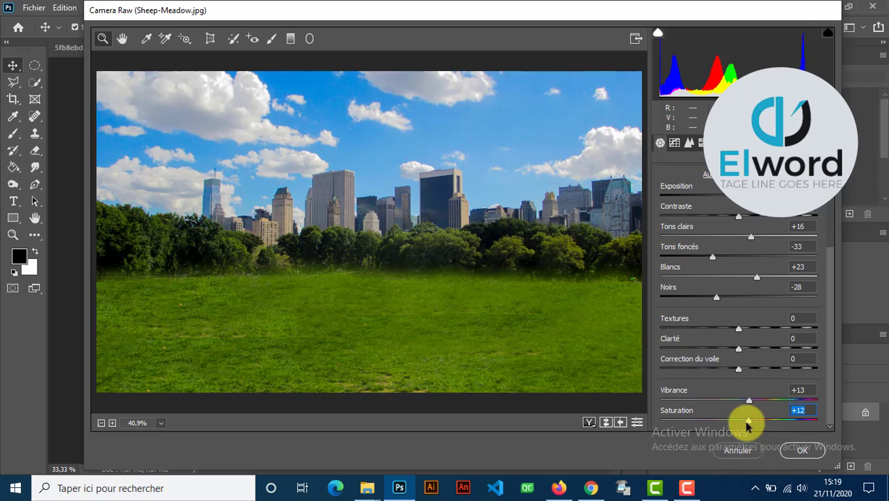
{"action": "left_click_drag", "start_coordinate": [747, 425], "coordinate": [750, 431]}
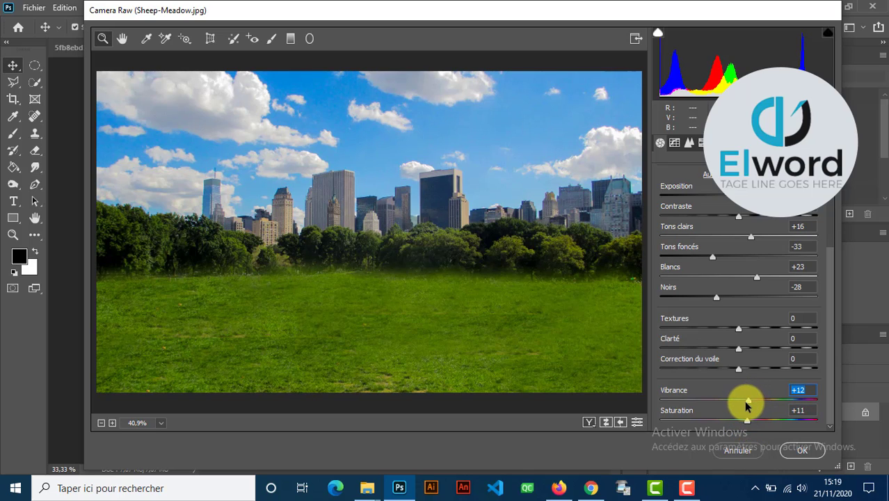
{"action": "left_click_drag", "start_coordinate": [745, 406], "coordinate": [741, 402]}
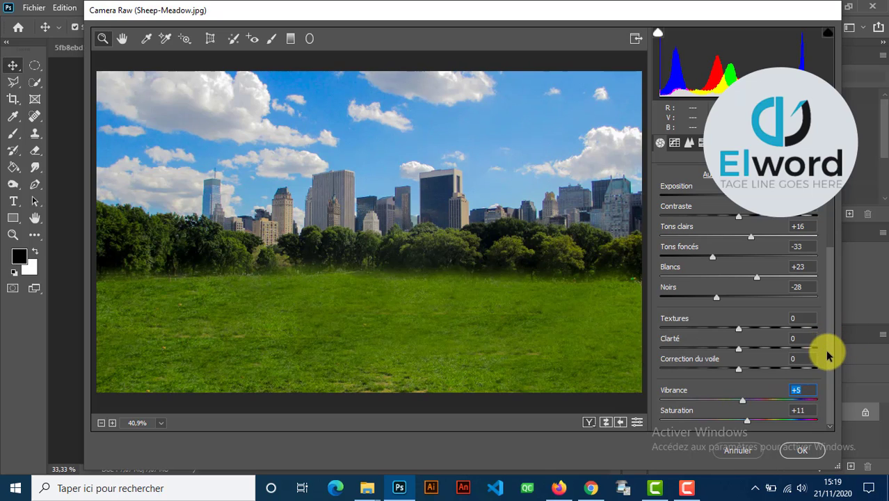
Set Contraste to +13 and apply the Camera Raw adjustments to the meadow photo
{"action": "left_click_drag", "start_coordinate": [827, 356], "coordinate": [823, 264]}
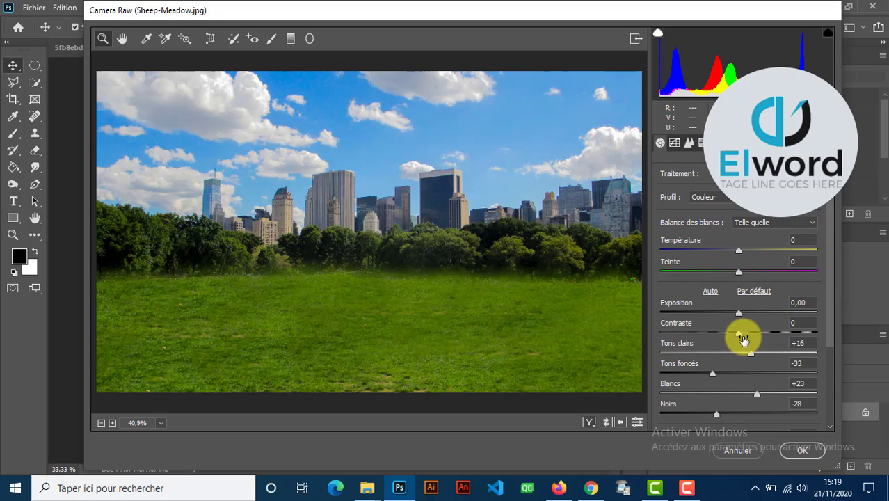
{"action": "left_click_drag", "start_coordinate": [743, 337], "coordinate": [749, 338]}
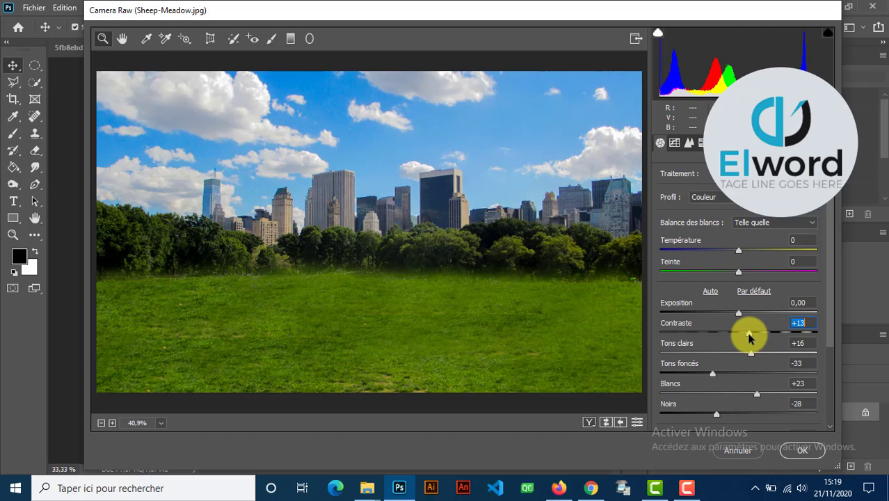
{"action": "left_click", "coordinate": [800, 448]}
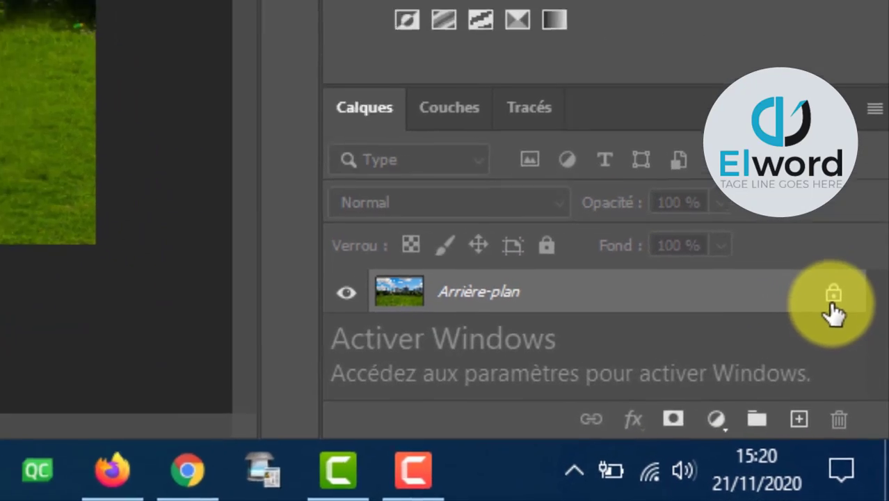
Unlock the Arrière-plan layer and duplicate it
{"action": "left_click", "coordinate": [832, 298]}
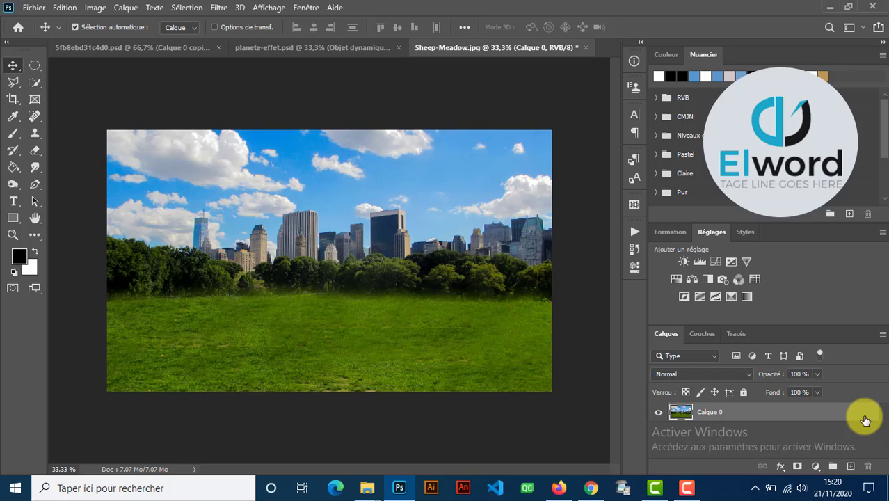
{"action": "key", "text": "ctrl+j"}
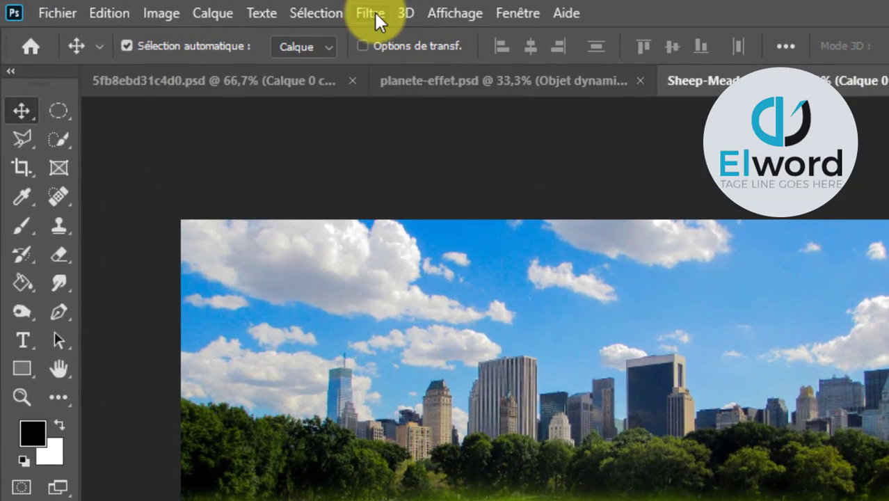
{"action": "left_click", "coordinate": [371, 13]}
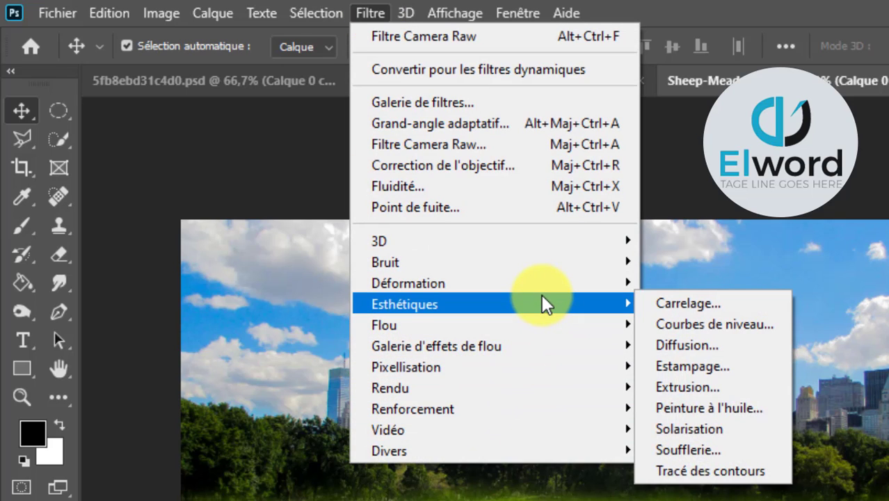
{"action": "mouse_move", "coordinate": [593, 278]}
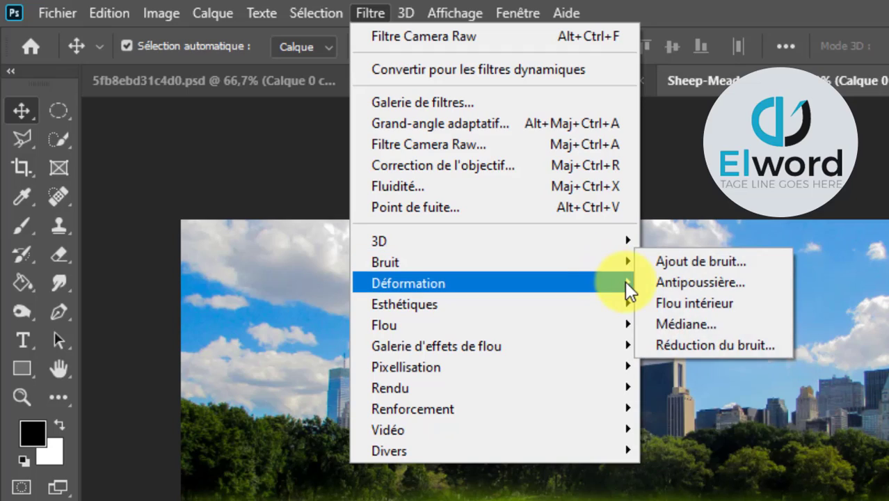
{"action": "left_click", "coordinate": [709, 327]}
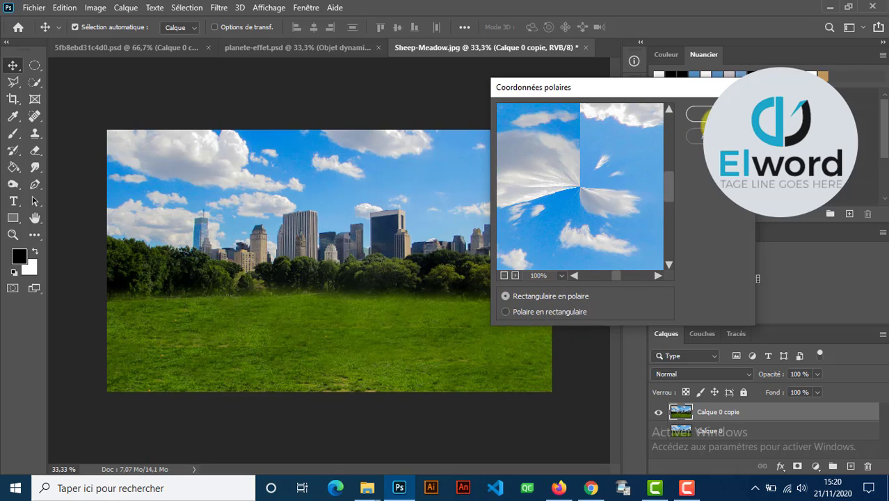
{"action": "left_click", "coordinate": [716, 135]}
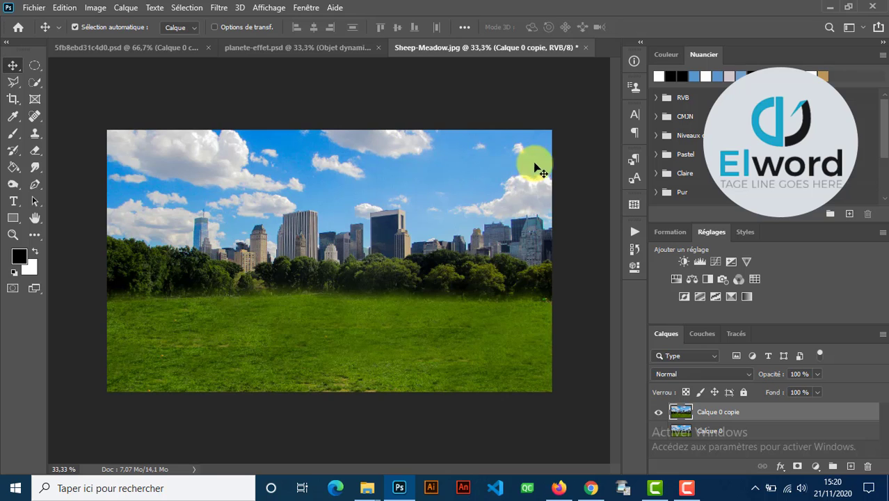
Flip the duplicated meadow layer upside down with the free transform's Symétrie axe vertical
{"action": "key", "text": "ctrl+t"}
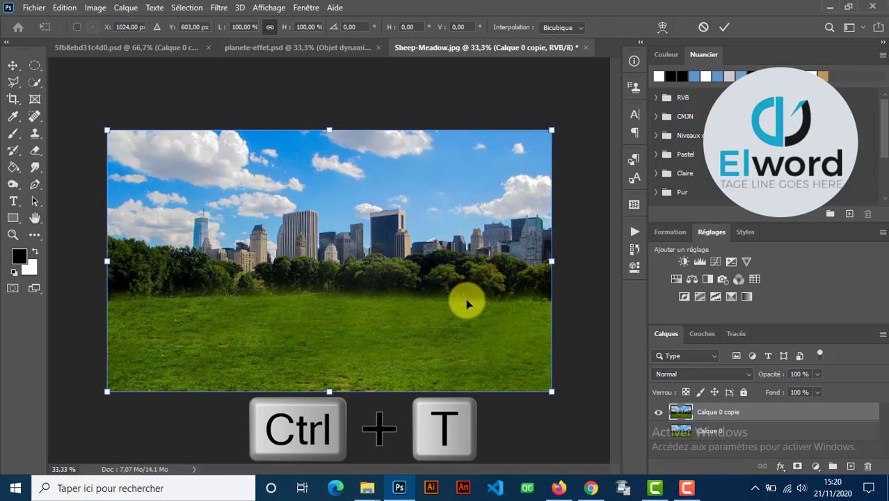
{"action": "right_click", "coordinate": [461, 300]}
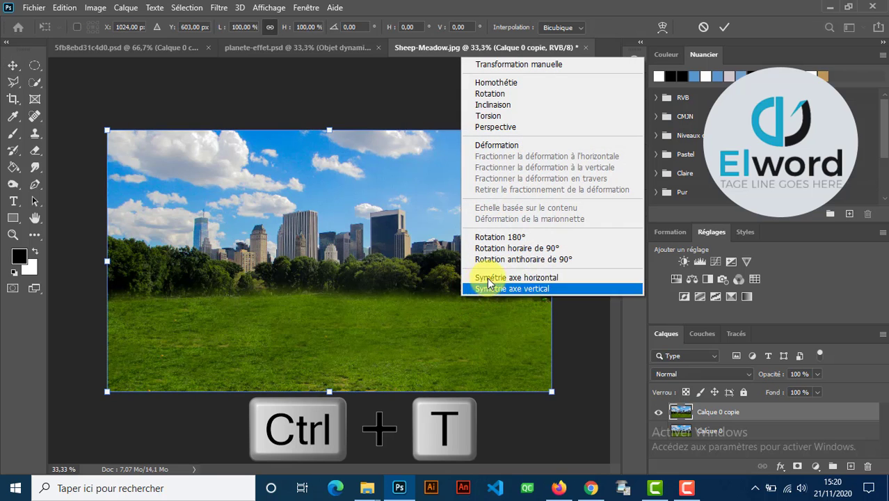
{"action": "left_click", "coordinate": [538, 288]}
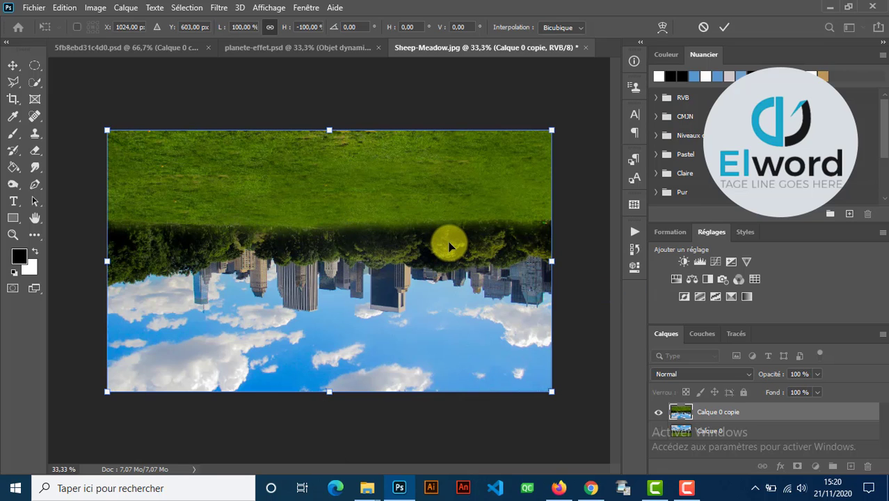
{"action": "key", "text": "Return"}
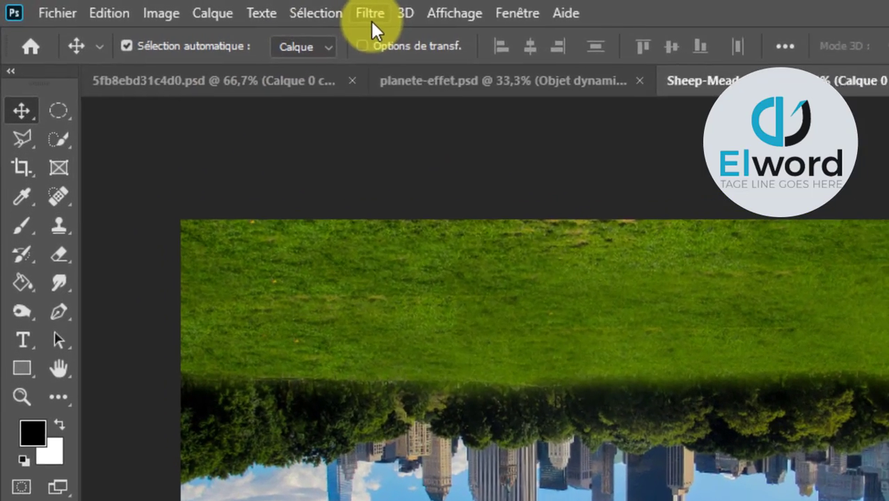
Apply the Coordonnées polaires distortion to the flipped layer with Rectangulaire en polaire, previewing the whole image at 12.5%
{"action": "left_click", "coordinate": [218, 8]}
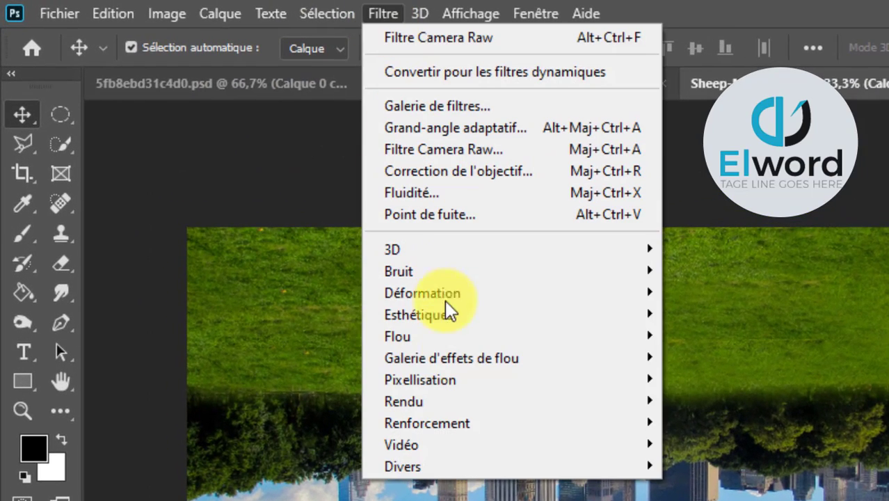
{"action": "mouse_move", "coordinate": [614, 292]}
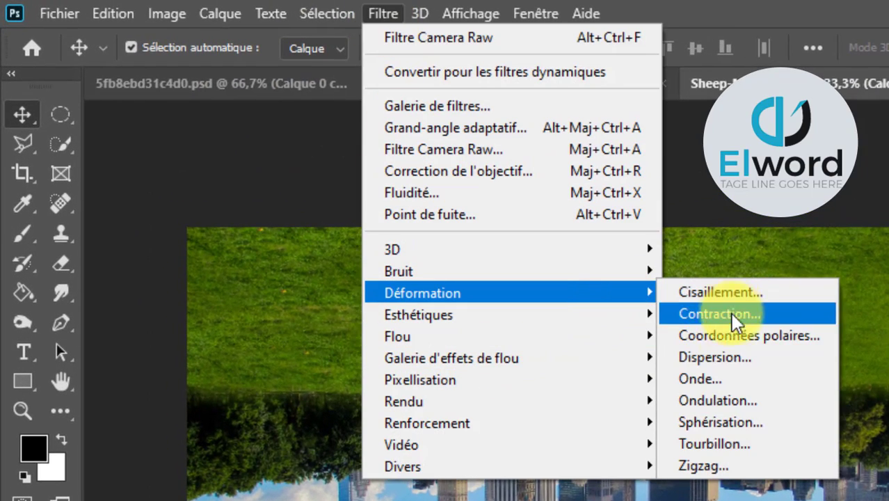
{"action": "left_click", "coordinate": [745, 336]}
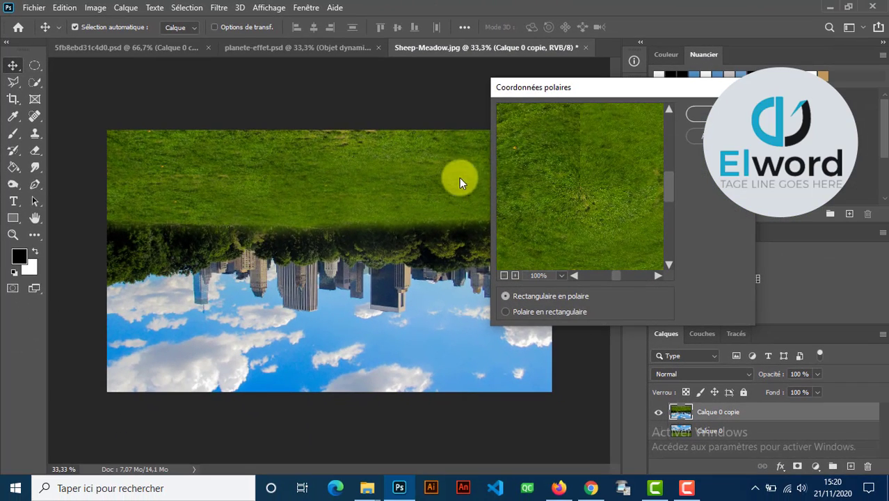
{"action": "left_click", "coordinate": [504, 276]}
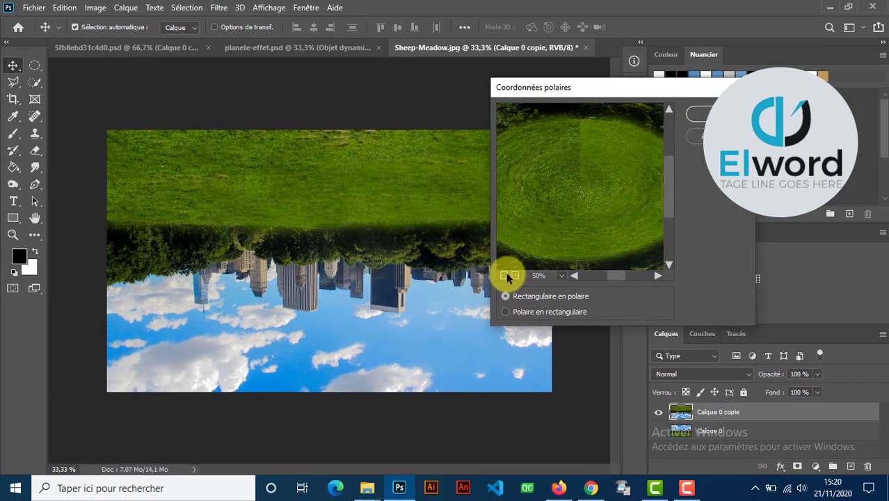
{"action": "left_click", "coordinate": [505, 276]}
{"action": "left_click", "coordinate": [505, 275]}
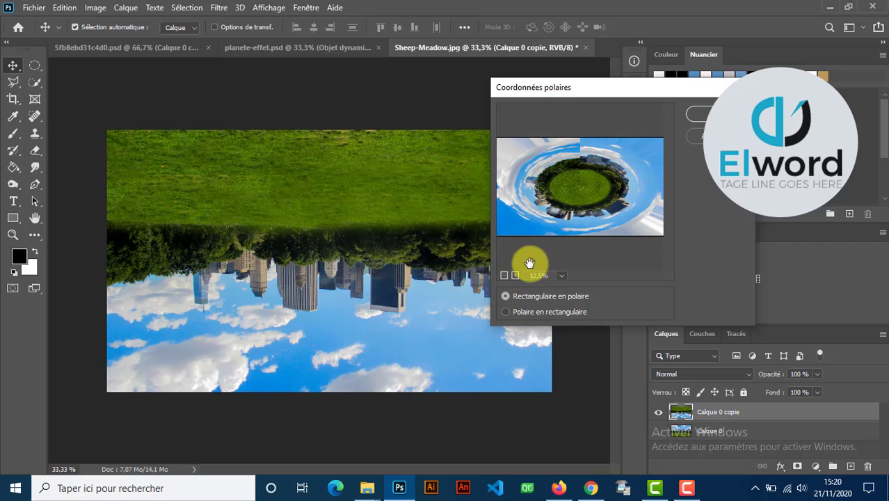
{"action": "left_click", "coordinate": [701, 115]}
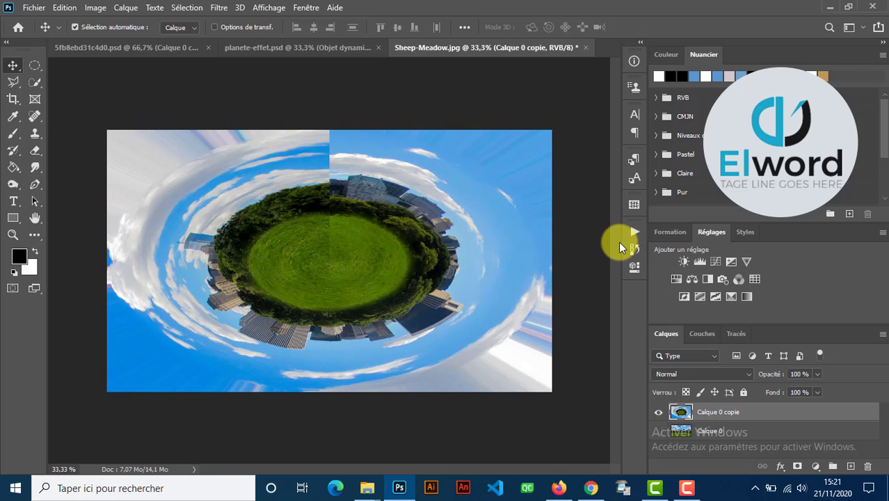
Undo the polar coordinates distortion and the upside-down flip of the duplicated meadow layer
{"action": "key", "text": "ctrl+z"}
{"action": "key", "text": "ctrl+z"}
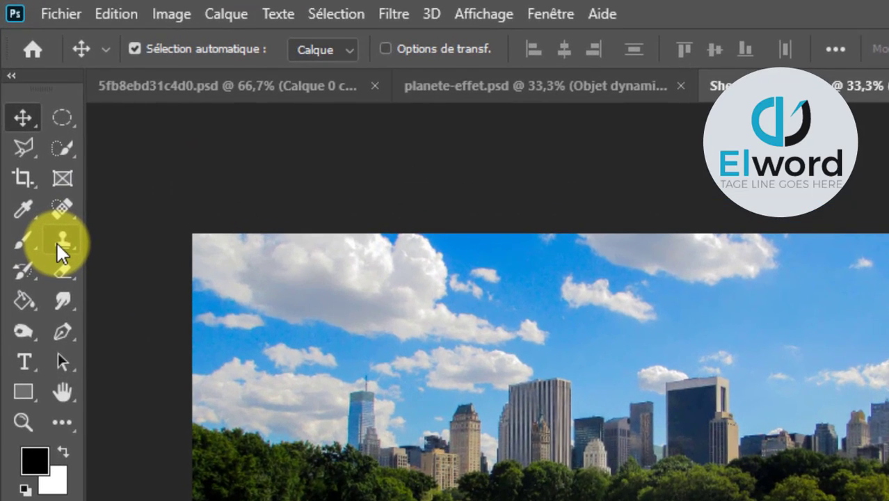
Try to clone skyscrapers above the trees at the left end of the skyline with the Clone Stamp
{"action": "left_click", "coordinate": [58, 241]}
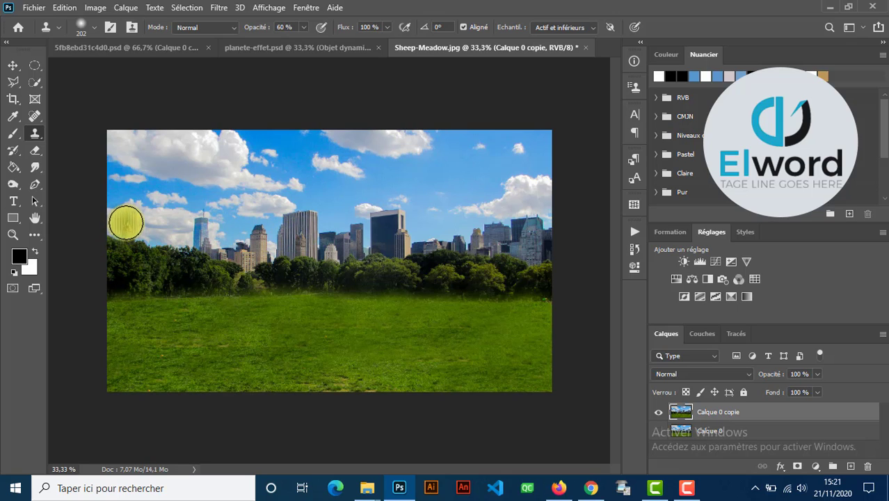
{"action": "mouse_move", "coordinate": [125, 218]}
{"action": "left_mouse_down"}
{"action": "mouse_move", "coordinate": [124, 248]}
{"action": "mouse_move", "coordinate": [115, 221]}
{"action": "mouse_move", "coordinate": [112, 254]}
{"action": "mouse_move", "coordinate": [129, 212]}
{"action": "mouse_move", "coordinate": [123, 204]}
{"action": "mouse_move", "coordinate": [162, 252]}
{"action": "mouse_move", "coordinate": [161, 233]}
{"action": "mouse_move", "coordinate": [142, 232]}
{"action": "mouse_move", "coordinate": [153, 233]}
{"action": "mouse_move", "coordinate": [158, 250]}
{"action": "mouse_move", "coordinate": [120, 216]}
{"action": "mouse_move", "coordinate": [212, 236]}
{"action": "mouse_move", "coordinate": [224, 223]}
{"action": "mouse_move", "coordinate": [7, 326]}
{"action": "left_mouse_up"}
{"action": "key", "text": "ctrl+z"}
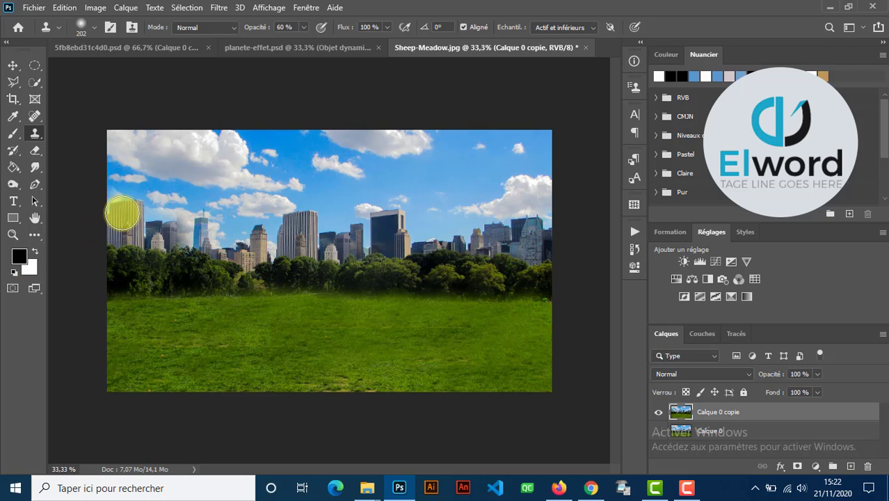
{"action": "left_click_drag", "start_coordinate": [118, 216], "coordinate": [173, 240]}
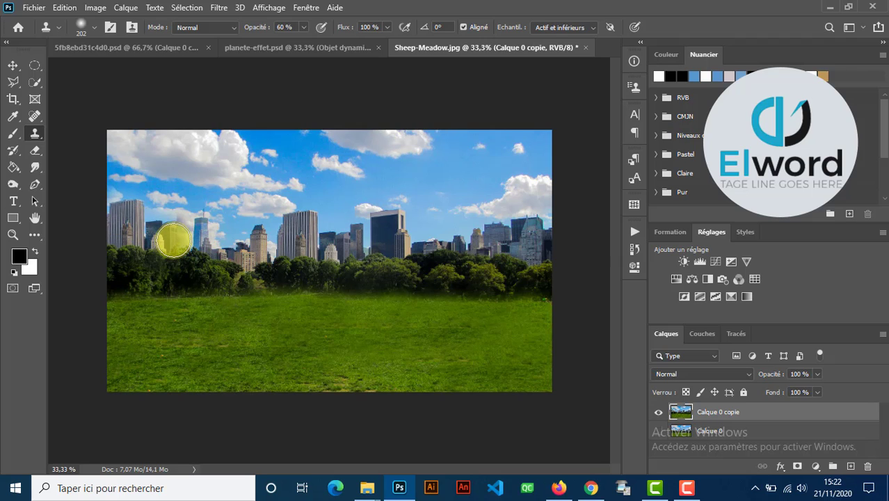
{"action": "key", "text": "ctrl+z"}
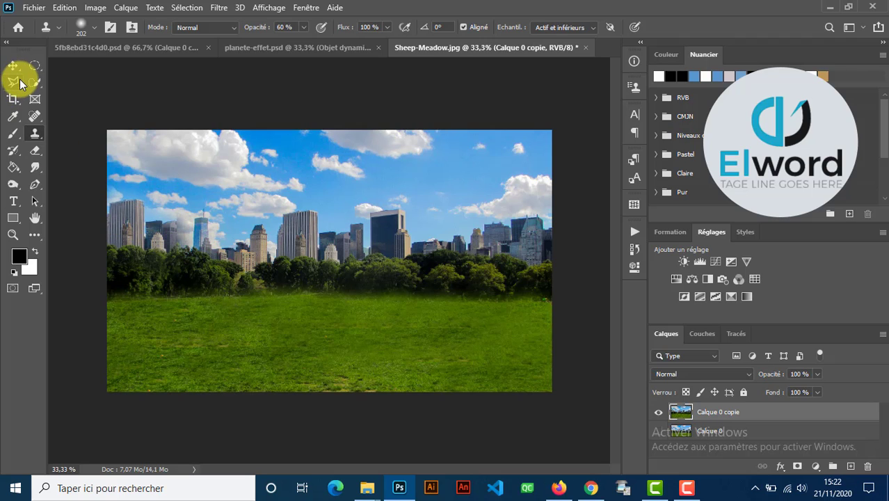
{"action": "left_click", "coordinate": [21, 71]}
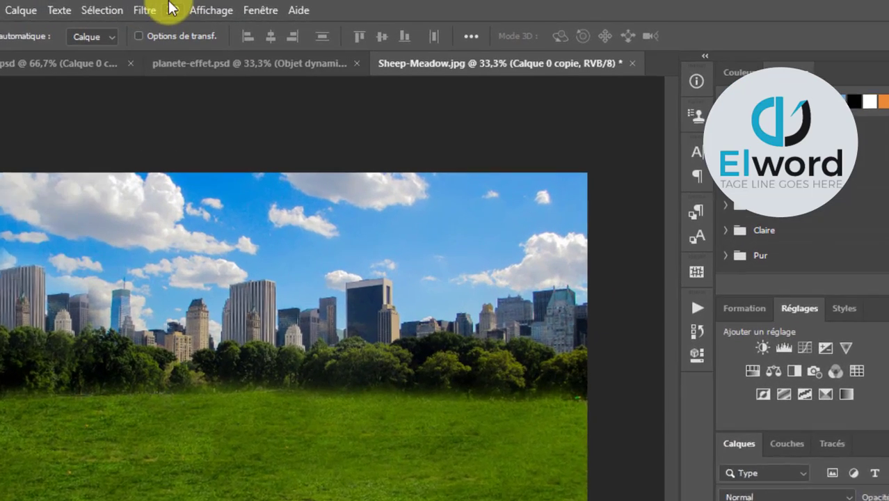
{"action": "left_click", "coordinate": [219, 7]}
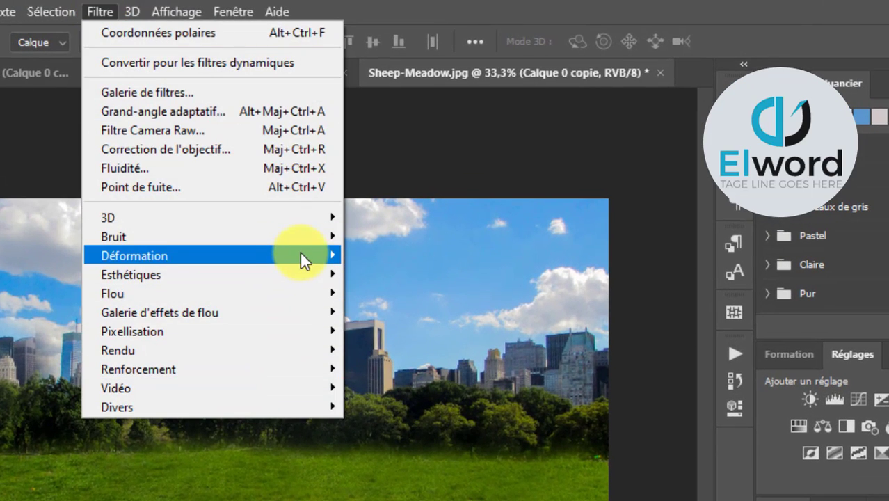
{"action": "mouse_move", "coordinate": [316, 256]}
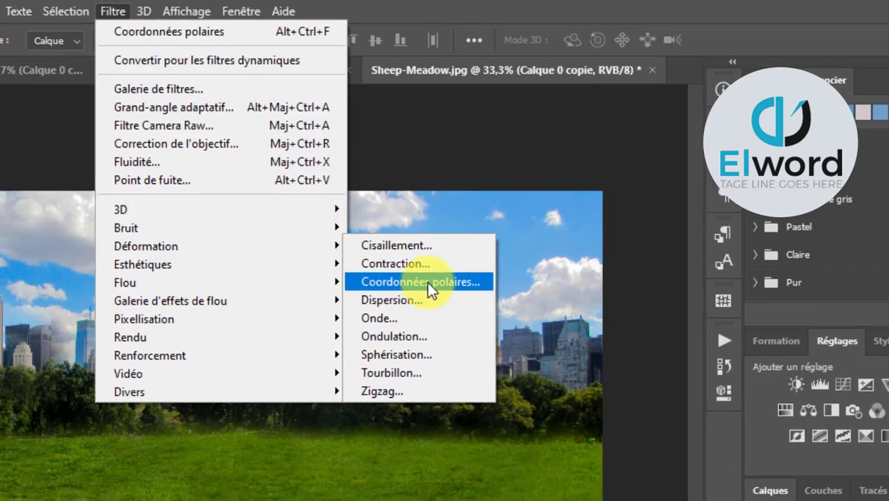
{"action": "left_click", "coordinate": [427, 282]}
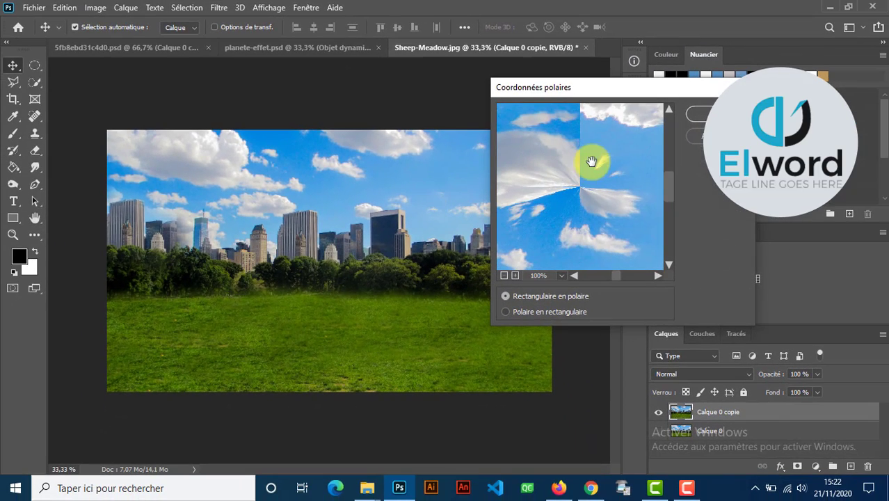
{"action": "key", "text": "Escape"}
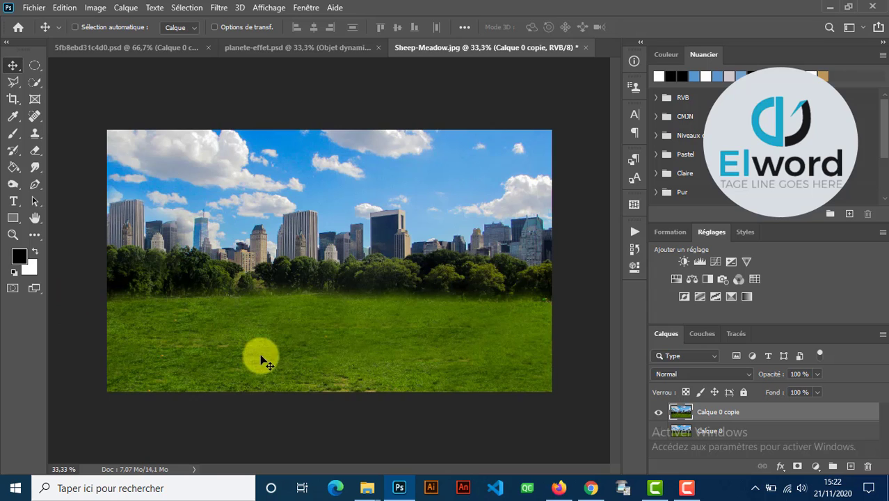
Flip the cloned skyline layer upside down using the free transform's Symétrie axe vertical
{"action": "key", "text": "ctrl+t"}
{"action": "right_click", "coordinate": [314, 301]}
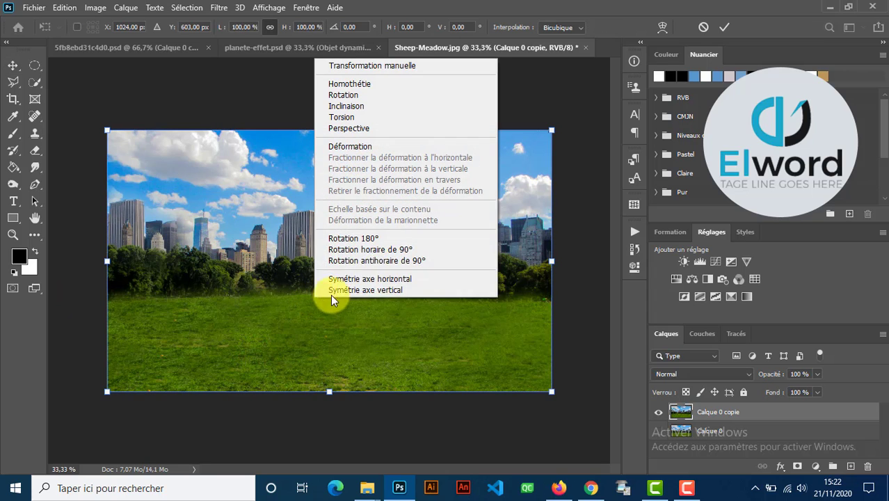
{"action": "left_click", "coordinate": [409, 292]}
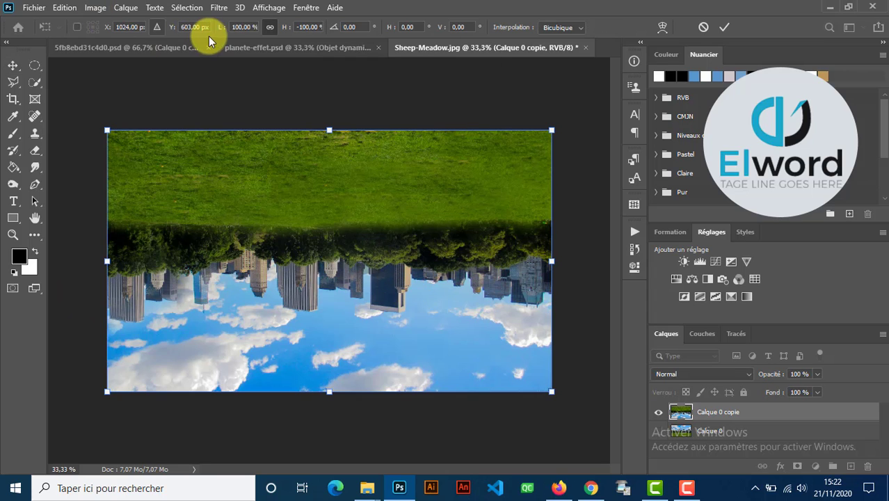
{"action": "key", "text": "Return"}
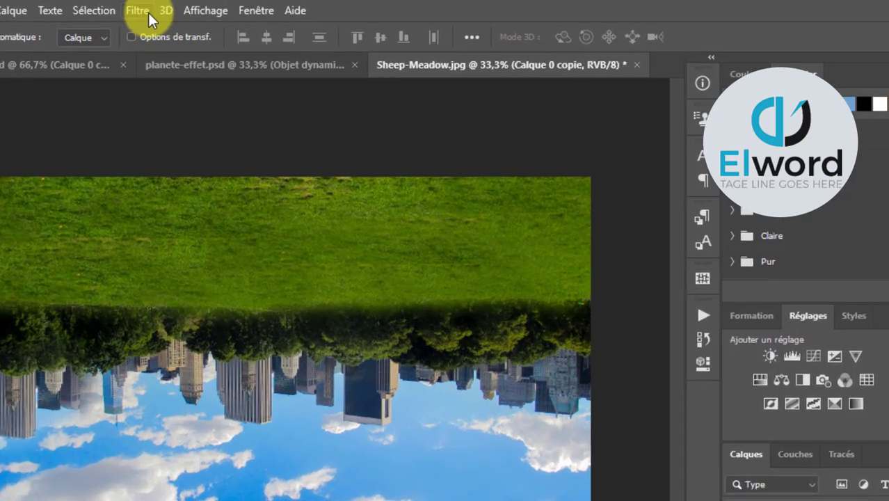
Try the Coordonnées polaires distortion with Rectangulaire en polaire on the flipped layer, previewing it at 12.5% and 25%
{"action": "left_click", "coordinate": [218, 7]}
{"action": "mouse_move", "coordinate": [256, 257]}
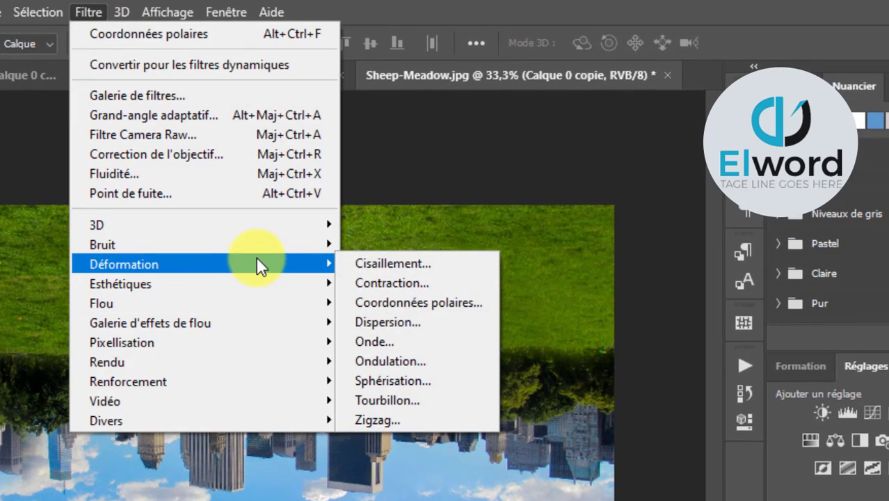
{"action": "left_click", "coordinate": [423, 307]}
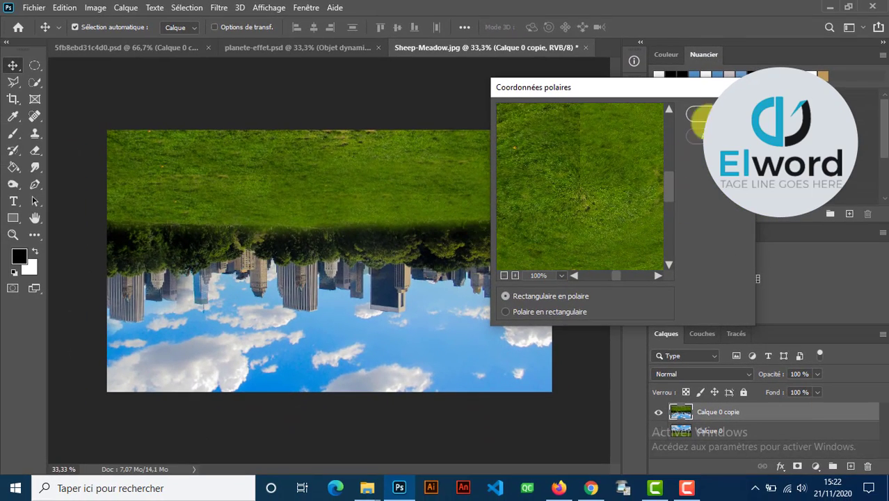
{"action": "left_click", "coordinate": [504, 276]}
{"action": "left_click", "coordinate": [503, 277]}
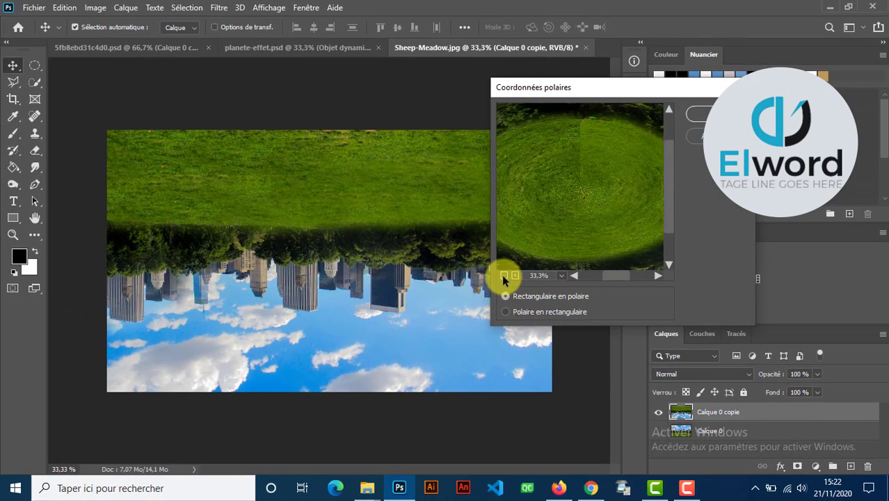
{"action": "left_click", "coordinate": [503, 276]}
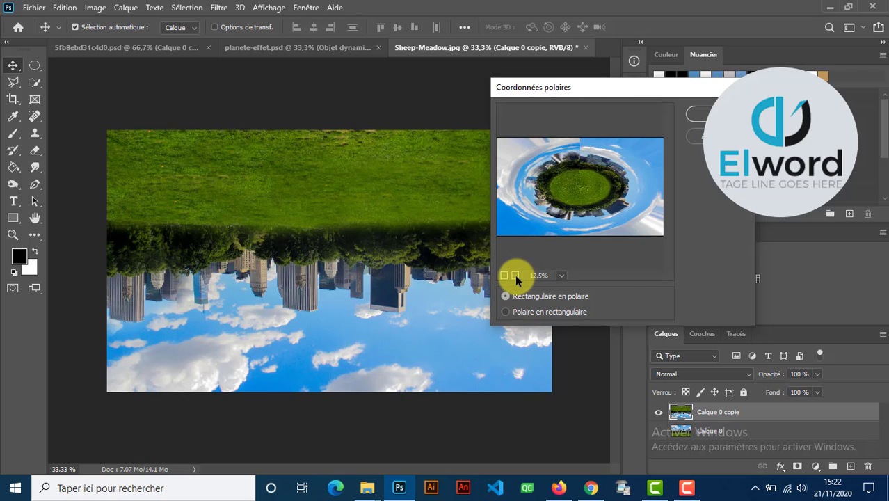
{"action": "left_click", "coordinate": [515, 276]}
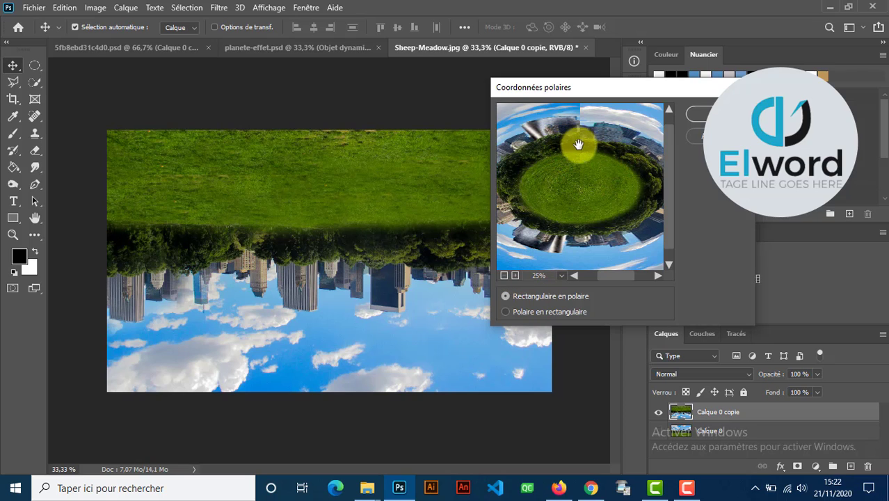
{"action": "left_click", "coordinate": [696, 135]}
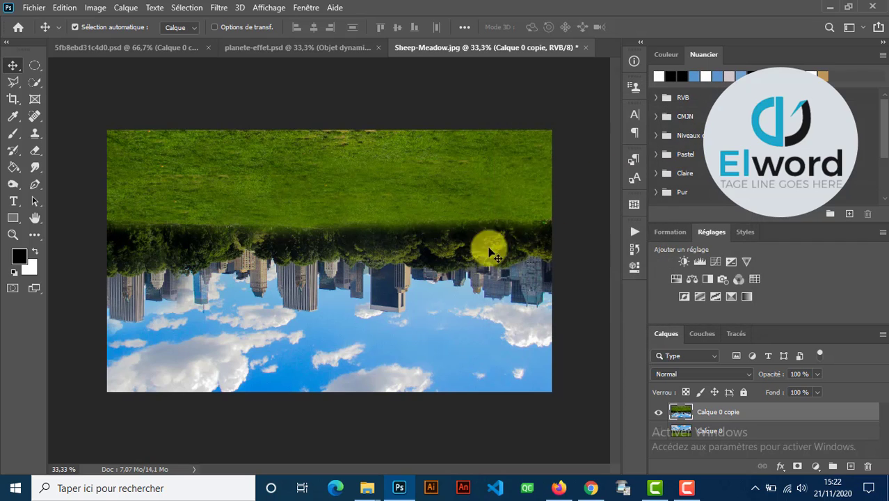
Undo the flip, the cloning strokes and the layer duplication, back to the single Calque 0 layer
{"action": "key", "text": "ctrl+z"}
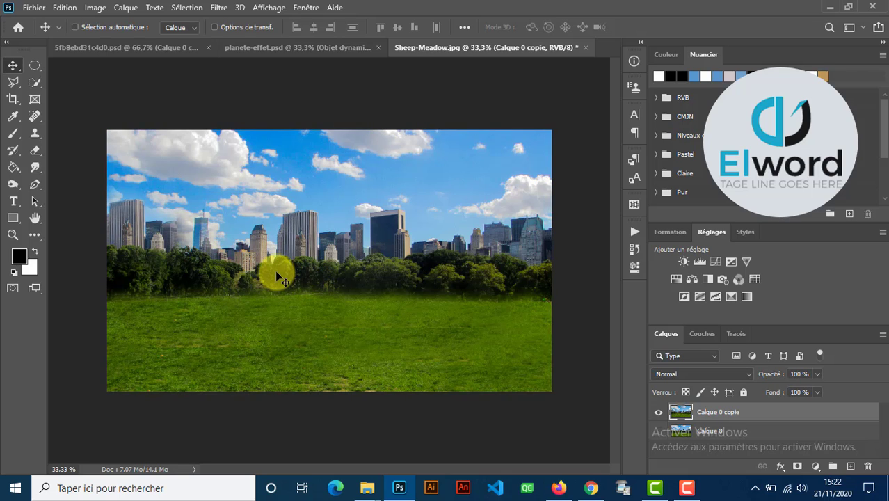
{"action": "key", "text": "ctrl+z"}
{"action": "key", "text": "ctrl+z"}
{"action": "key", "text": "ctrl+z"}
{"action": "key", "text": "ctrl+z"}
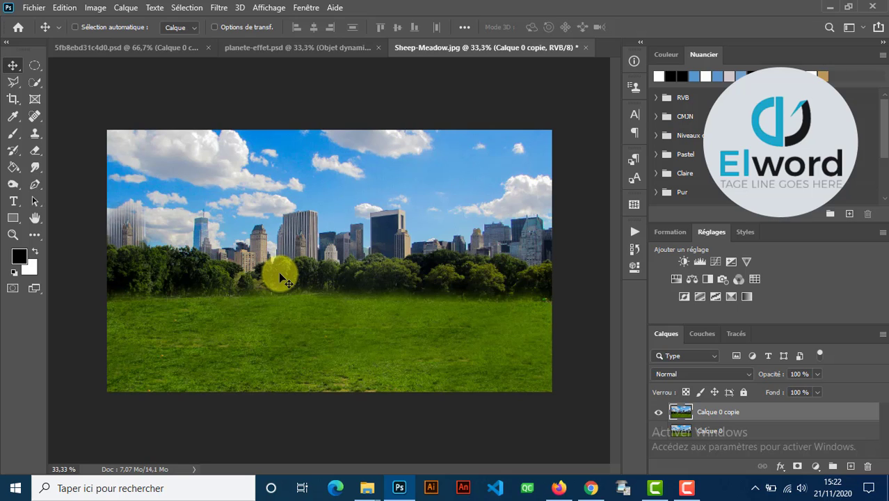
{"action": "key", "text": "ctrl+z"}
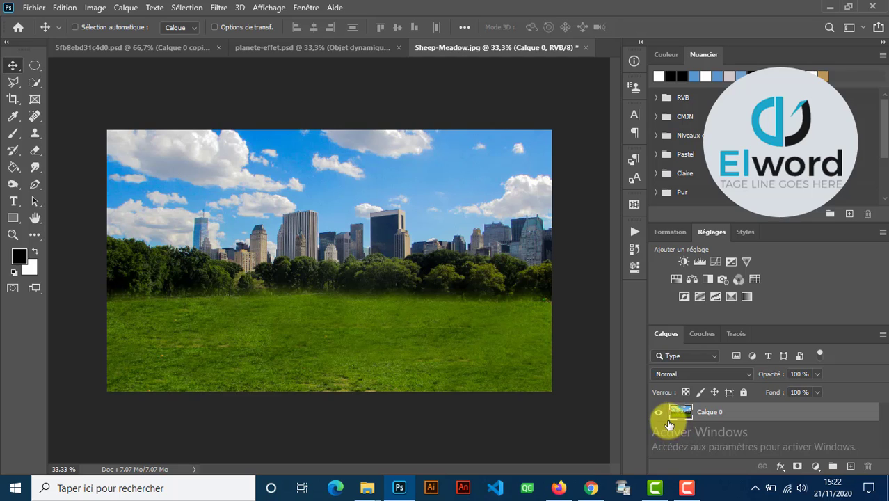
Duplicate Calque 0 and clone skyscrapers above the trees at the photo's left edge with the Clone Stamp
{"action": "key", "text": "ctrl+j"}
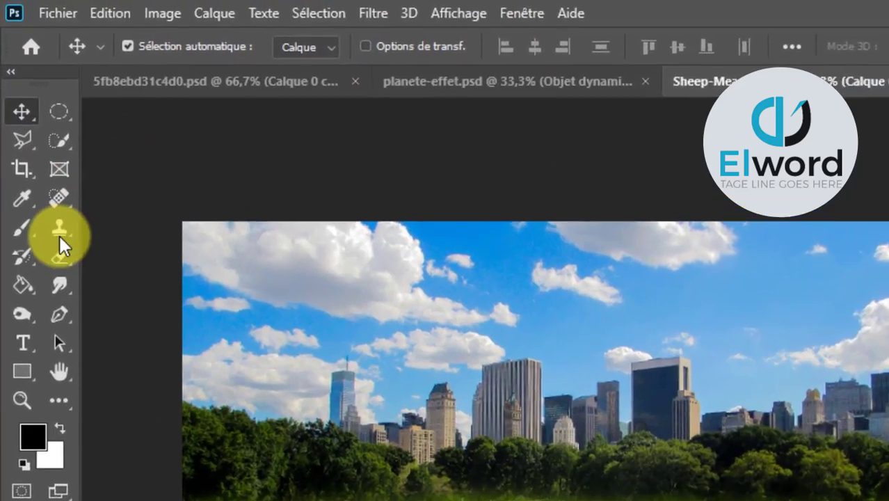
{"action": "left_click", "coordinate": [36, 136]}
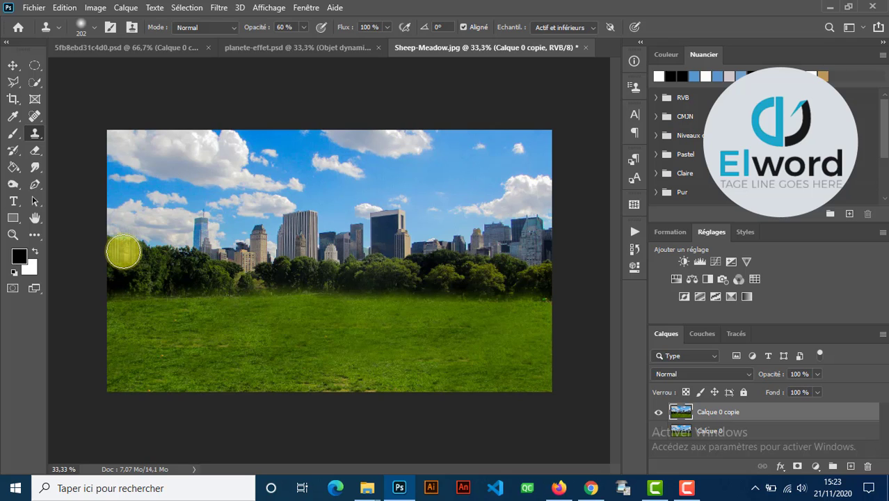
{"action": "mouse_move", "coordinate": [126, 252]}
{"action": "left_mouse_down"}
{"action": "mouse_move", "coordinate": [127, 224]}
{"action": "mouse_move", "coordinate": [114, 250]}
{"action": "mouse_move", "coordinate": [125, 225]}
{"action": "mouse_move", "coordinate": [133, 231]}
{"action": "mouse_move", "coordinate": [115, 247]}
{"action": "mouse_move", "coordinate": [135, 229]}
{"action": "mouse_move", "coordinate": [152, 236]}
{"action": "mouse_move", "coordinate": [147, 251]}
{"action": "mouse_move", "coordinate": [166, 240]}
{"action": "mouse_move", "coordinate": [124, 228]}
{"action": "mouse_move", "coordinate": [113, 233]}
{"action": "mouse_move", "coordinate": [152, 256]}
{"action": "mouse_move", "coordinate": [176, 237]}
{"action": "mouse_move", "coordinate": [123, 248]}
{"action": "left_mouse_up"}
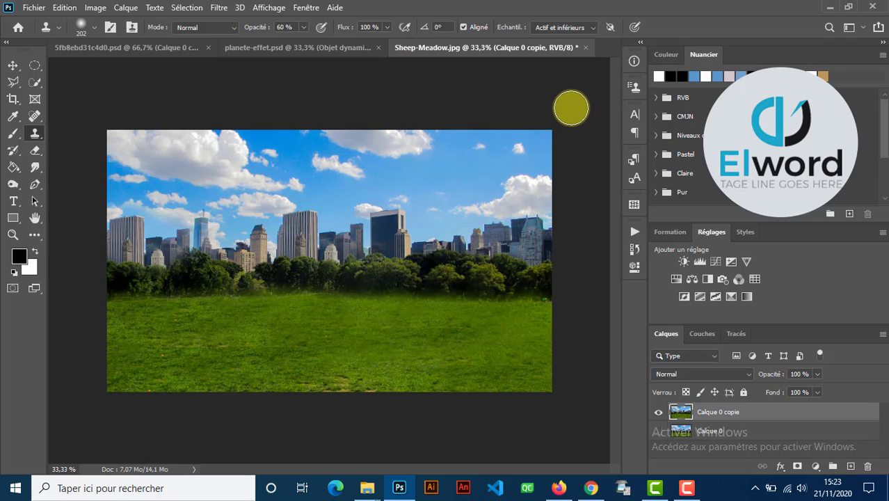
Flip the retouched meadow copy upside down with the free transform's Symétrie axe vertical
{"action": "left_click", "coordinate": [12, 66]}
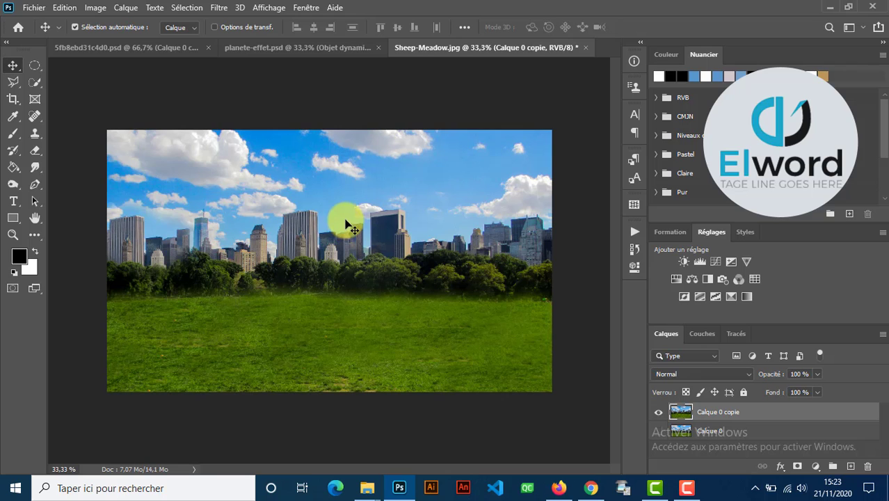
{"action": "key", "text": "ctrl+t"}
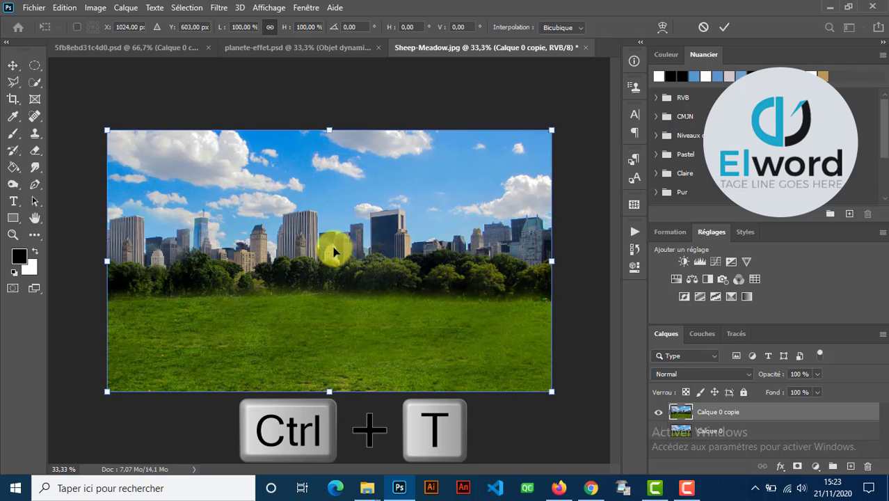
{"action": "right_click", "coordinate": [336, 256]}
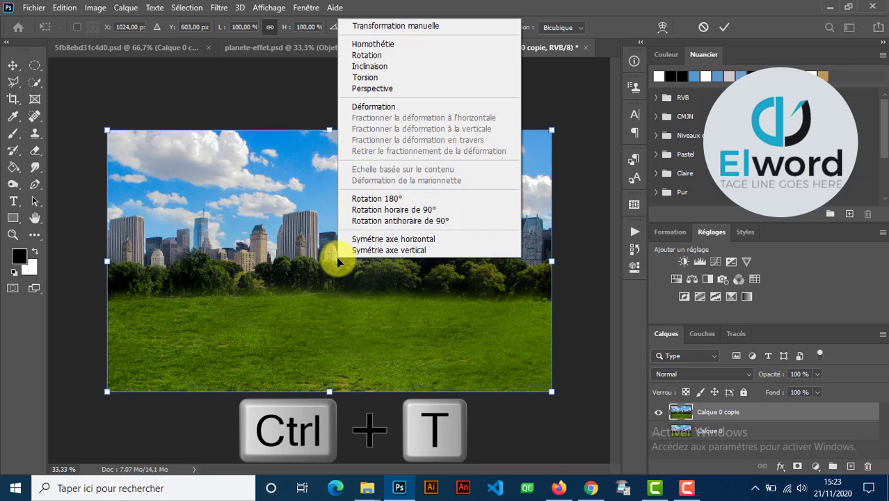
{"action": "left_click", "coordinate": [409, 251]}
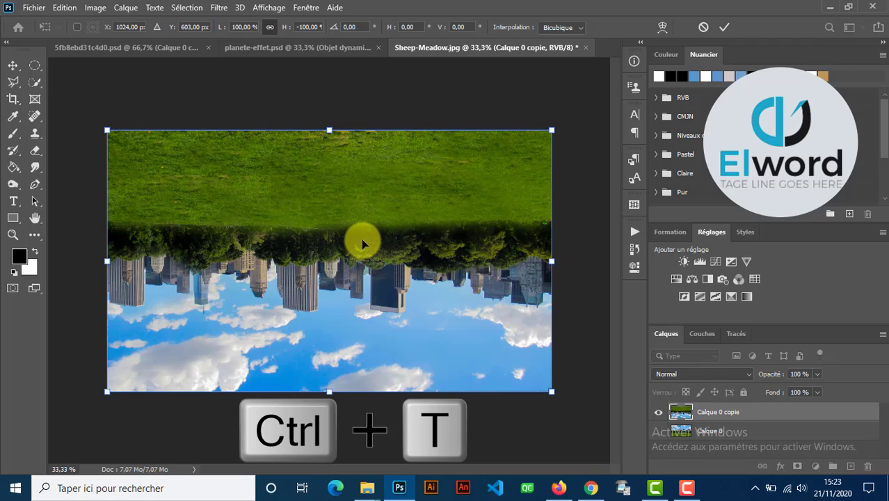
{"action": "key", "text": "Return"}
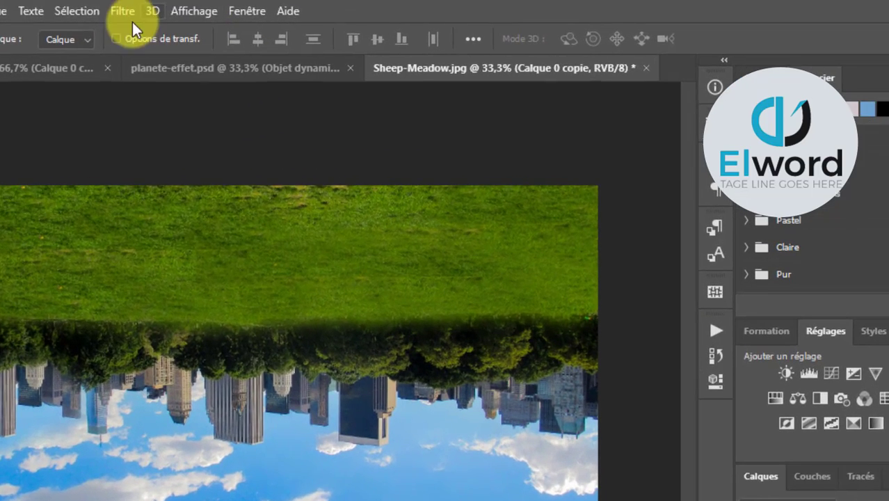
Apply the Coordonnées polaires distortion to the flipped copy with Rectangulaire en polaire, previewing it at 25%
{"action": "left_click", "coordinate": [123, 12]}
{"action": "mouse_move", "coordinate": [288, 257]}
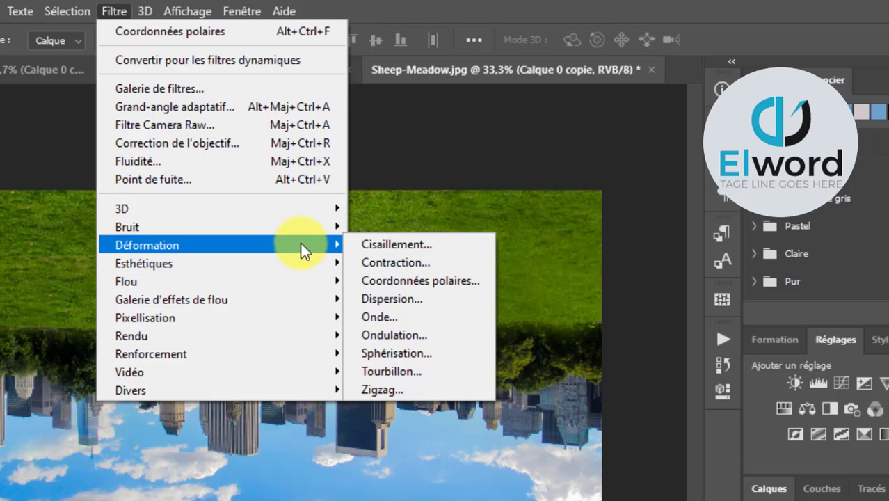
{"action": "left_click", "coordinate": [388, 283]}
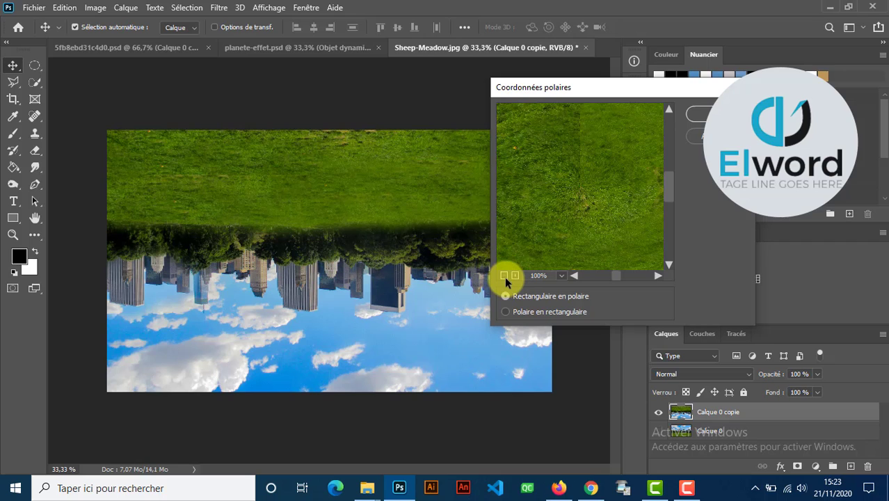
{"action": "left_click", "coordinate": [504, 276]}
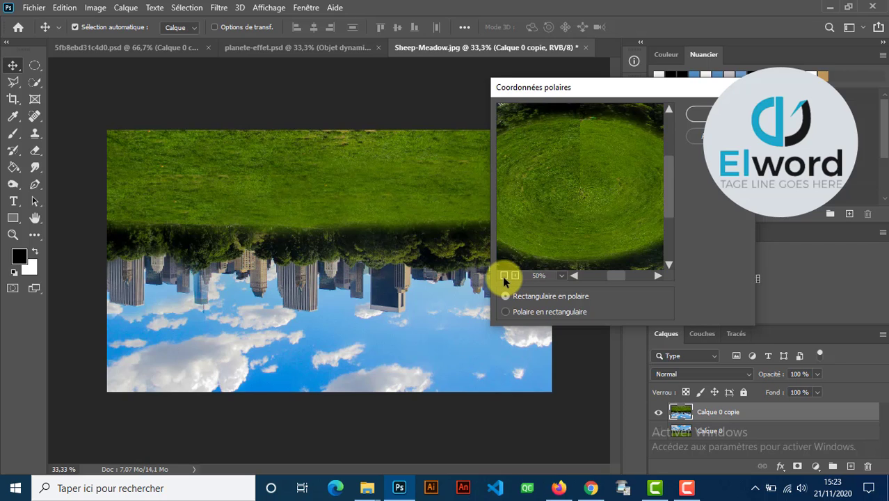
{"action": "left_click", "coordinate": [504, 276]}
{"action": "left_click", "coordinate": [505, 276]}
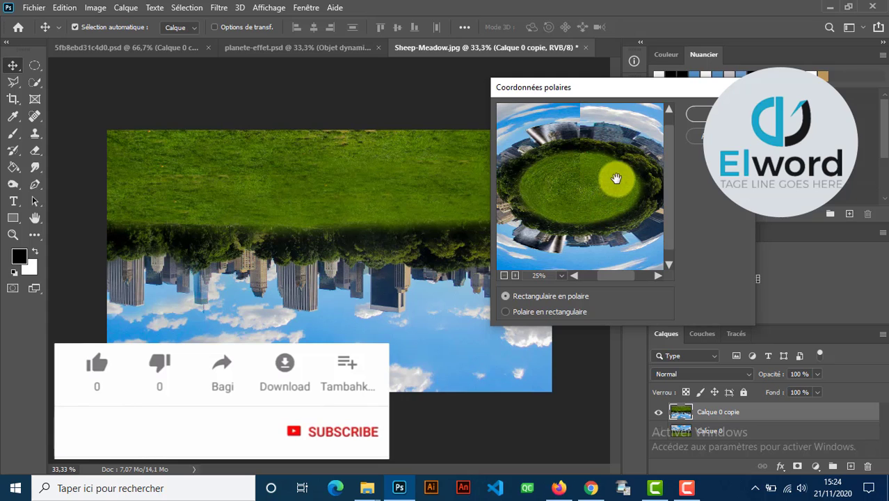
{"action": "left_click", "coordinate": [712, 113]}
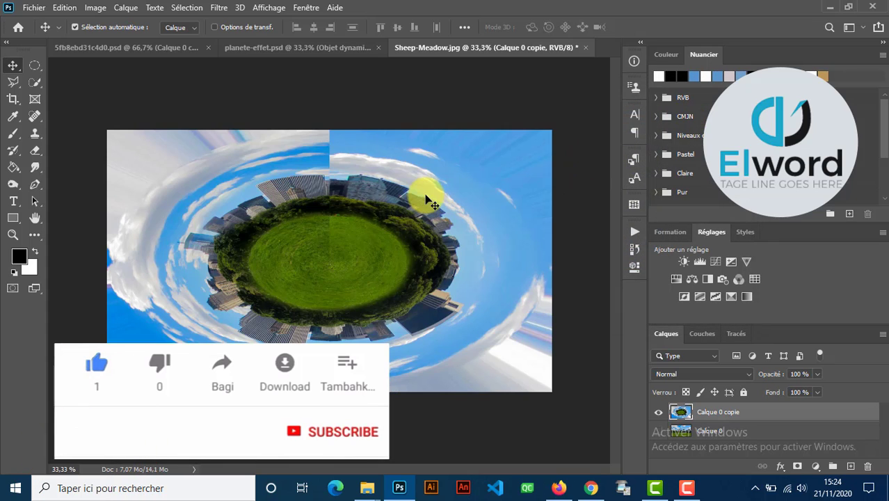
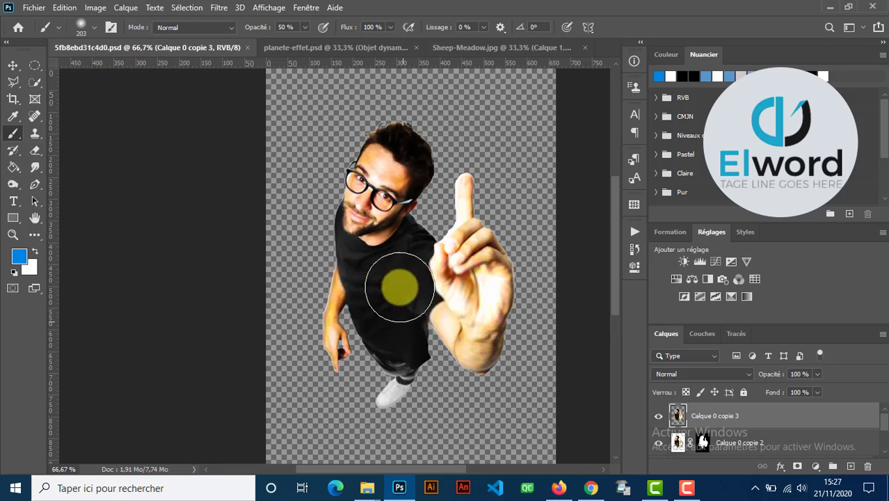
Bring the cut-out man from 5fb8ebd31c4d0.psd into Sheep-Meadow.jpg, stand him on the planet's grass and compare with planete-effet.psd
{"action": "left_click", "coordinate": [12, 65]}
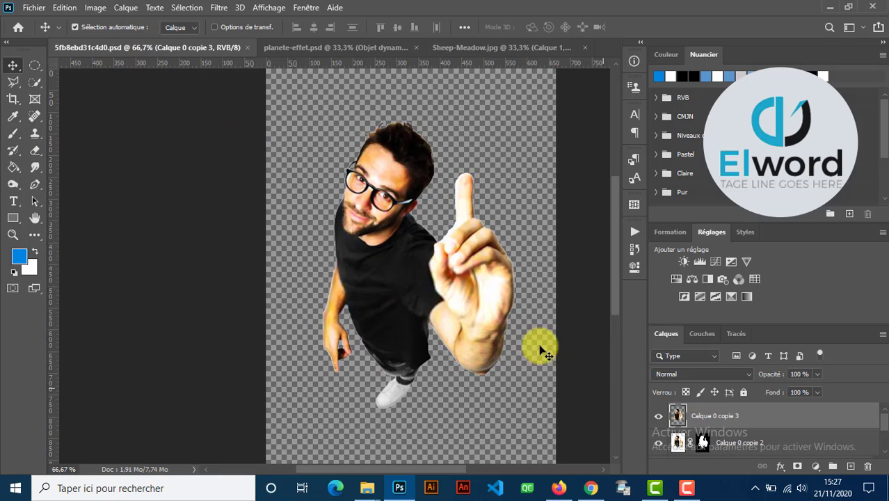
{"action": "left_click_drag", "start_coordinate": [395, 288], "coordinate": [383, 138]}
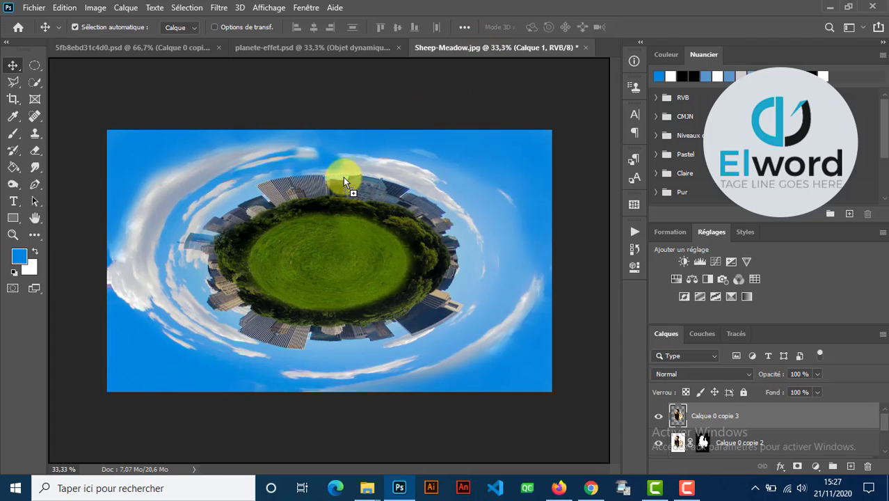
{"action": "left_click_drag", "start_coordinate": [324, 200], "coordinate": [330, 216]}
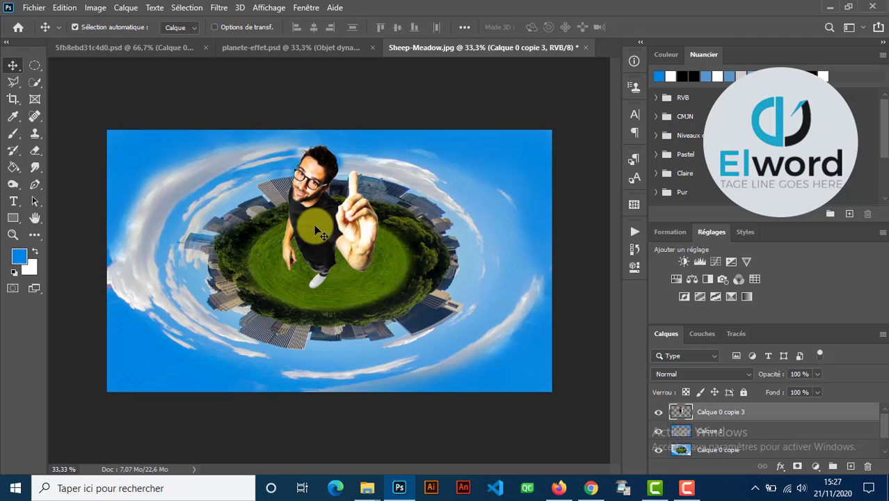
{"action": "left_click_drag", "start_coordinate": [318, 231], "coordinate": [327, 217]}
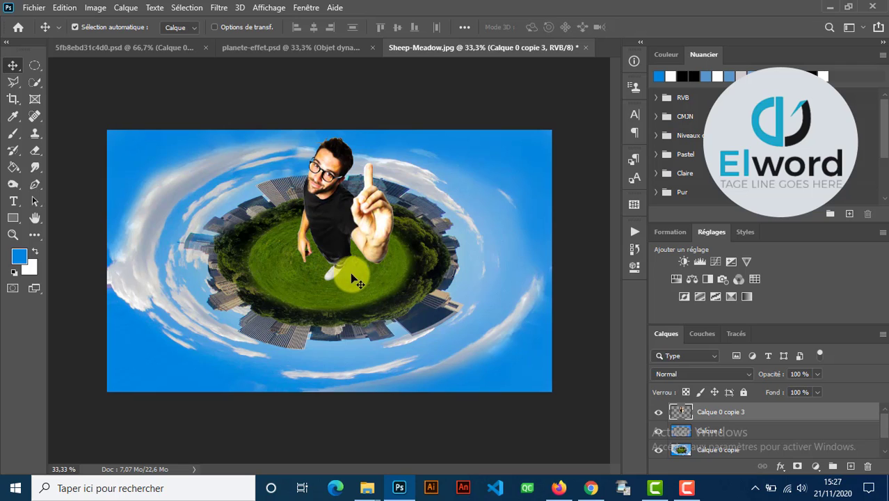
{"action": "left_click", "coordinate": [308, 49]}
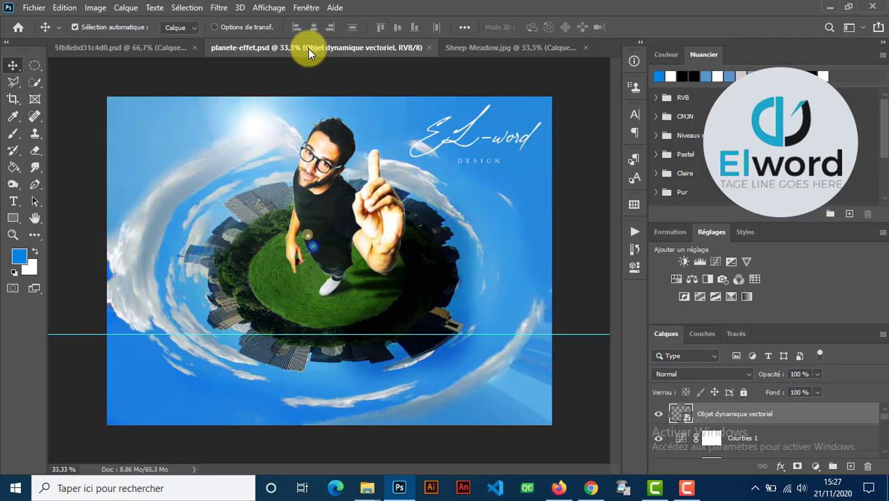
{"action": "left_click", "coordinate": [500, 52]}
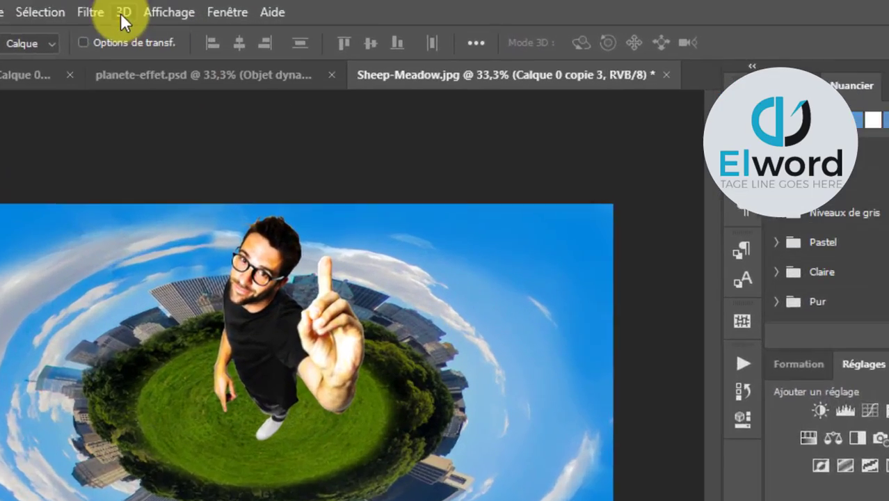
Apply the Camera Raw filter to the man with Tons clairs -68, Tons foncés -18, Blancs -59 and Noirs -9
{"action": "left_click", "coordinate": [213, 8]}
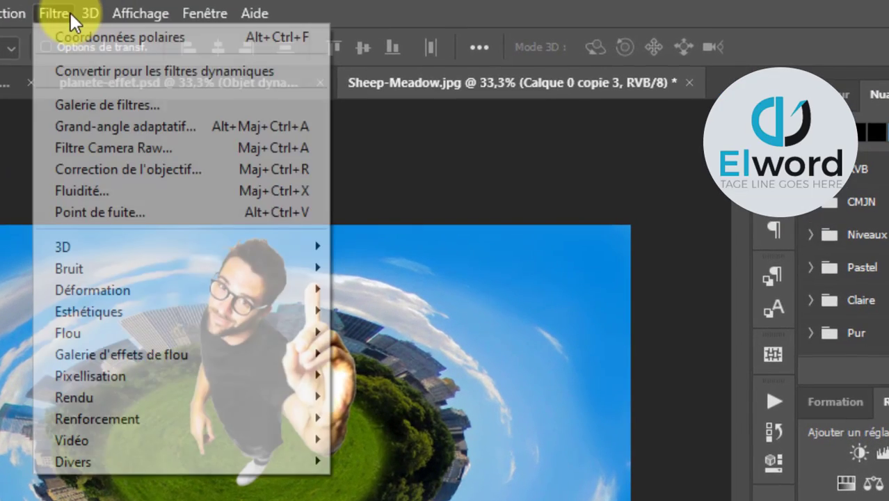
{"action": "left_click", "coordinate": [176, 153]}
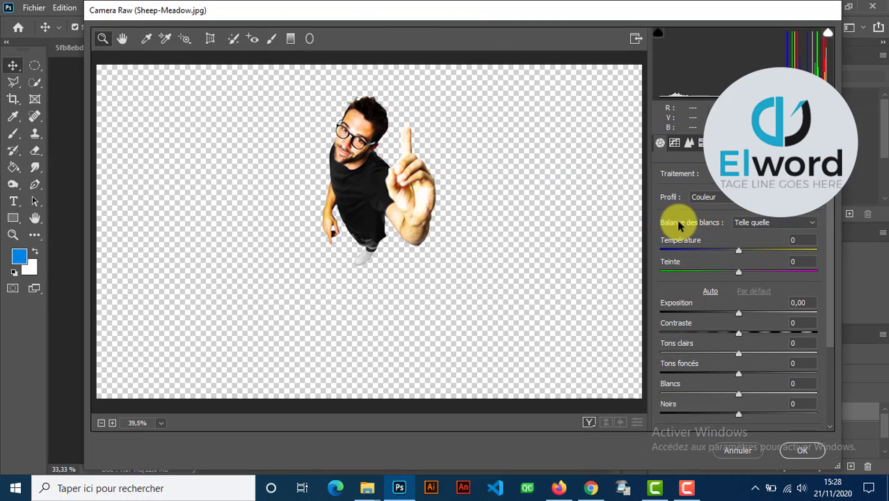
{"action": "scroll", "coordinate": [834, 308], "scroll_direction": "down", "scroll_amount": 3}
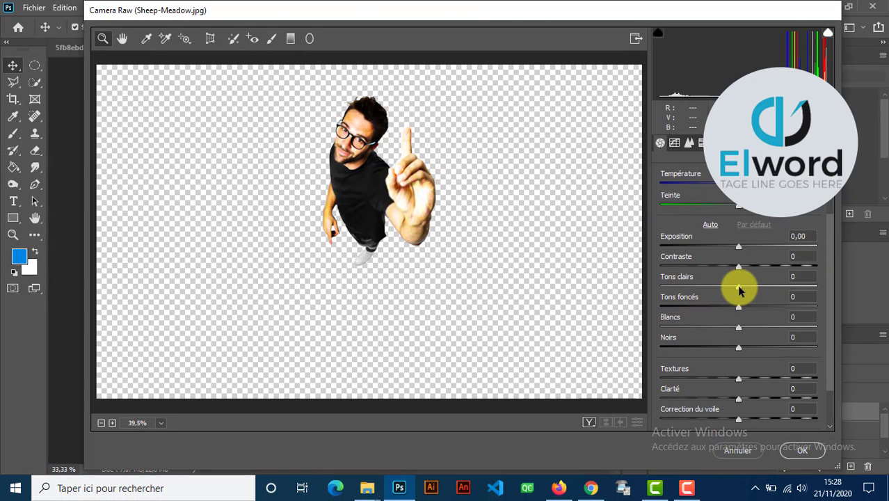
{"action": "left_click_drag", "start_coordinate": [740, 291], "coordinate": [684, 285]}
{"action": "left_click_drag", "start_coordinate": [739, 307], "coordinate": [734, 349]}
{"action": "left_click_drag", "start_coordinate": [714, 306], "coordinate": [724, 310]}
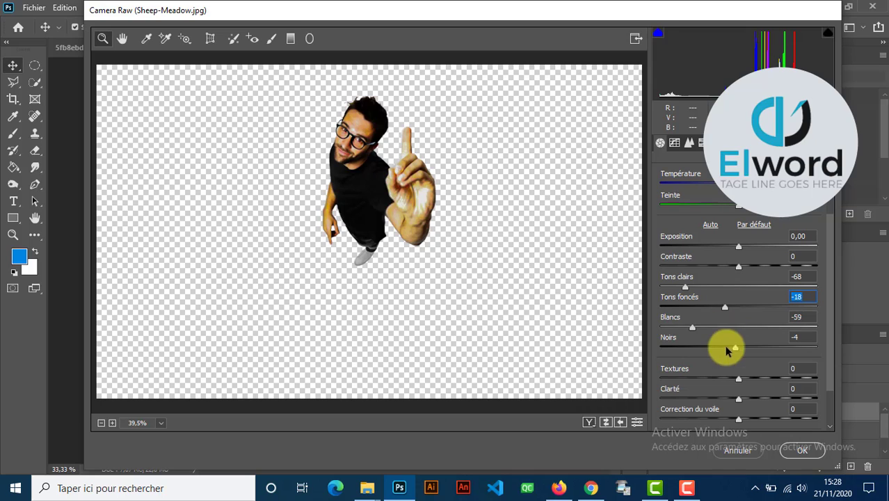
{"action": "left_click_drag", "start_coordinate": [735, 347], "coordinate": [709, 350]}
Set Textures to -51, Clarté to -38, Vibrance to +13 and Saturation to +3, and apply the Camera Raw filter
{"action": "scroll", "coordinate": [832, 360], "scroll_direction": "down", "scroll_amount": 2}
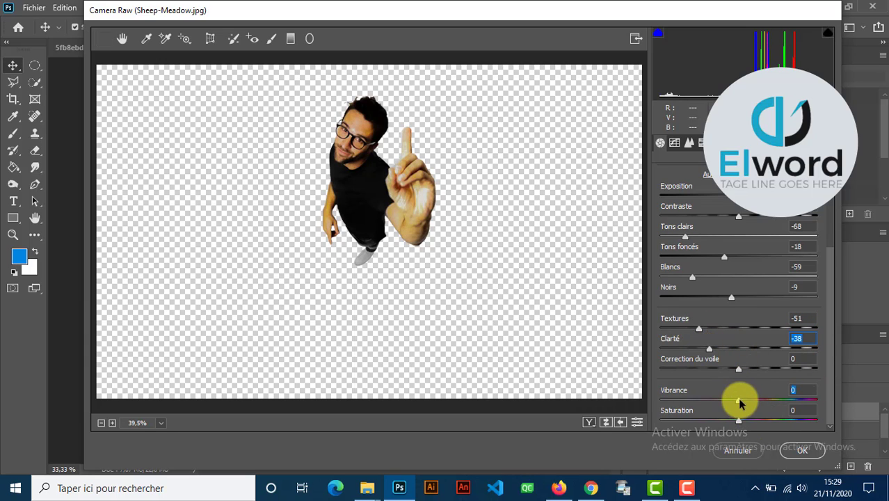
{"action": "left_click_drag", "start_coordinate": [739, 403], "coordinate": [741, 423]}
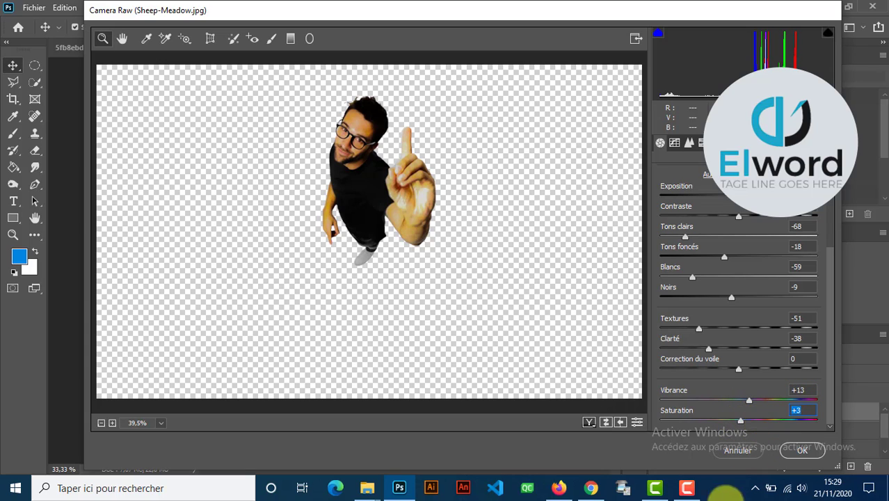
{"action": "left_click", "coordinate": [802, 451]}
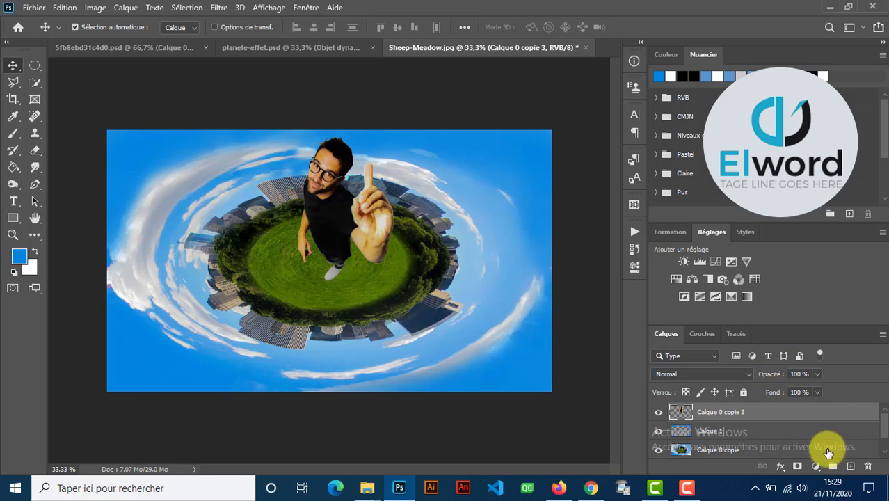
Duplicate the man's layer Calque 0 copie 3 and place the copy beneath the original
{"action": "right_click", "coordinate": [752, 414]}
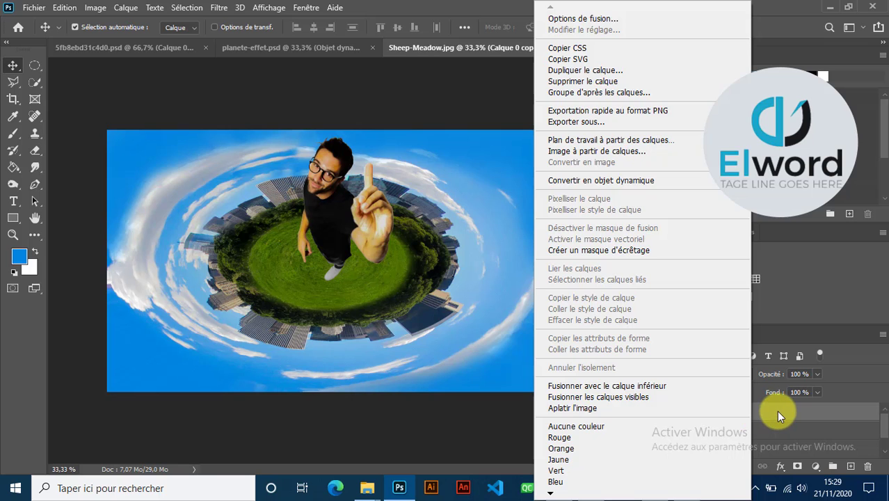
{"action": "left_click", "coordinate": [778, 414]}
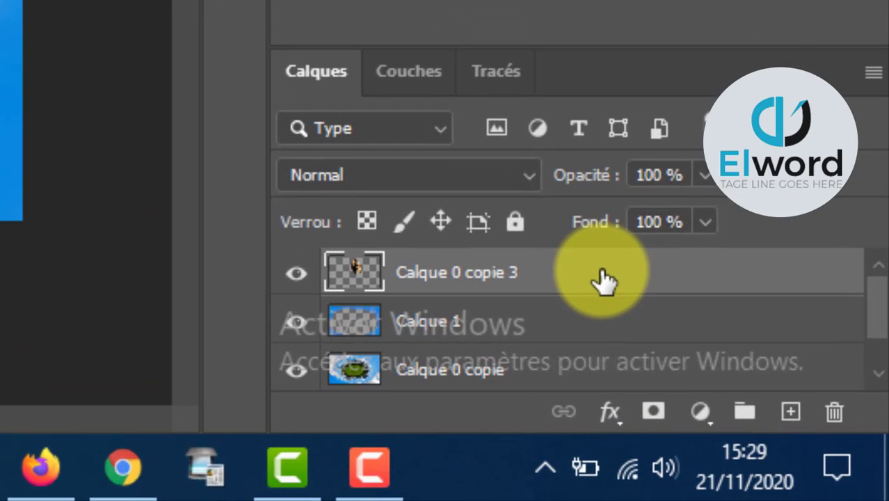
{"action": "key", "text": "ctrl+j"}
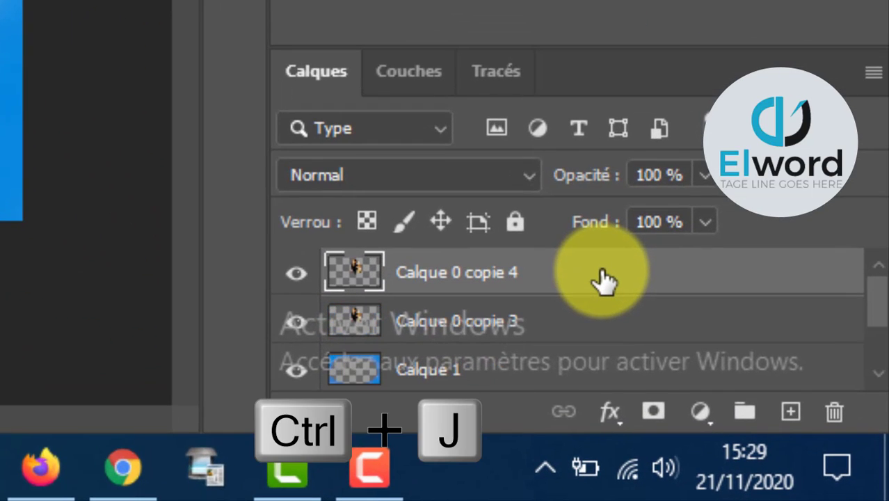
{"action": "left_click_drag", "start_coordinate": [566, 284], "coordinate": [560, 334]}
Rename the man's duplicate layer as ombre
{"action": "double_click", "coordinate": [421, 323]}
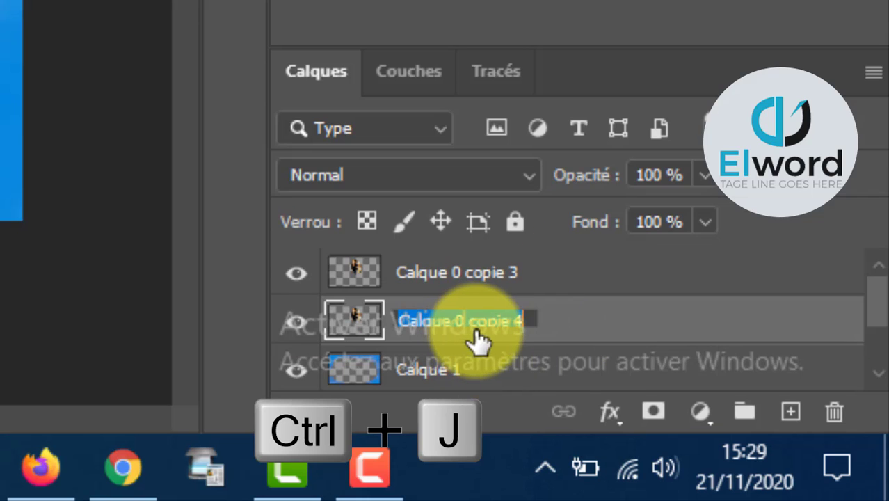
{"action": "type", "text": "om"}
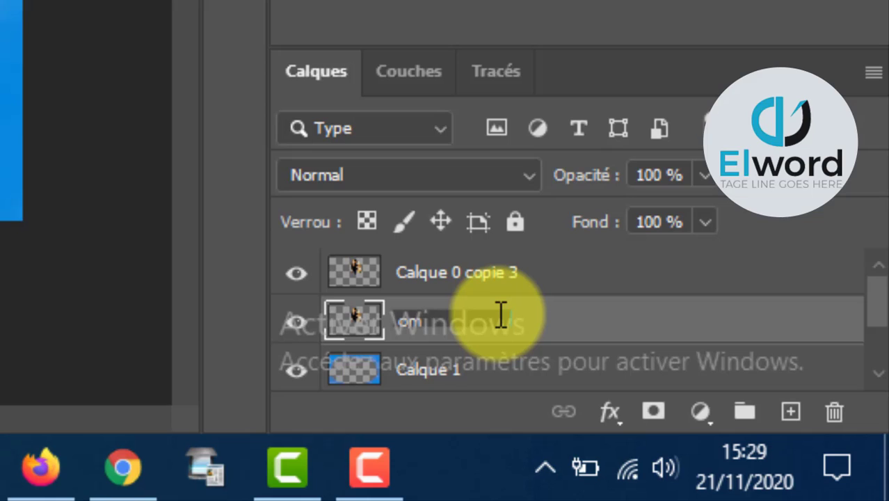
{"action": "type", "text": "bre"}
{"action": "key", "text": "Return"}
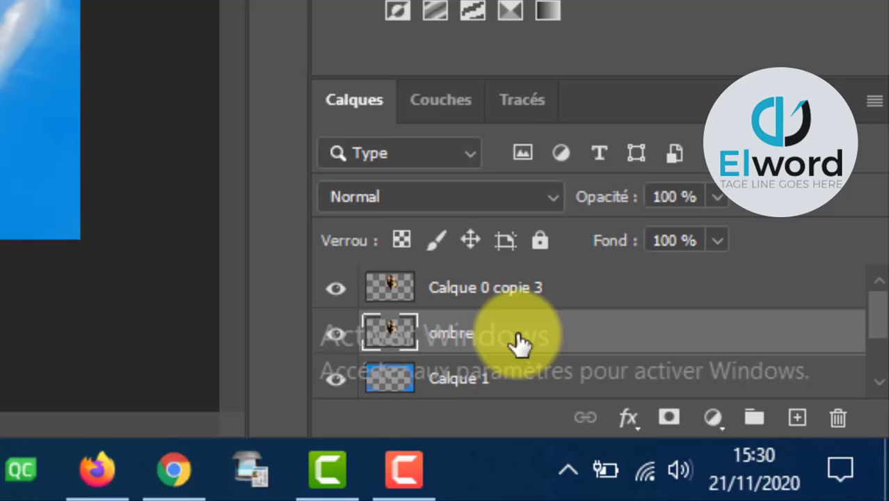
Flip the ombre layer with Symétrie axe vertical, move it down so its foot meets the man's, and hide the layer
{"action": "key", "text": "ctrl+t"}
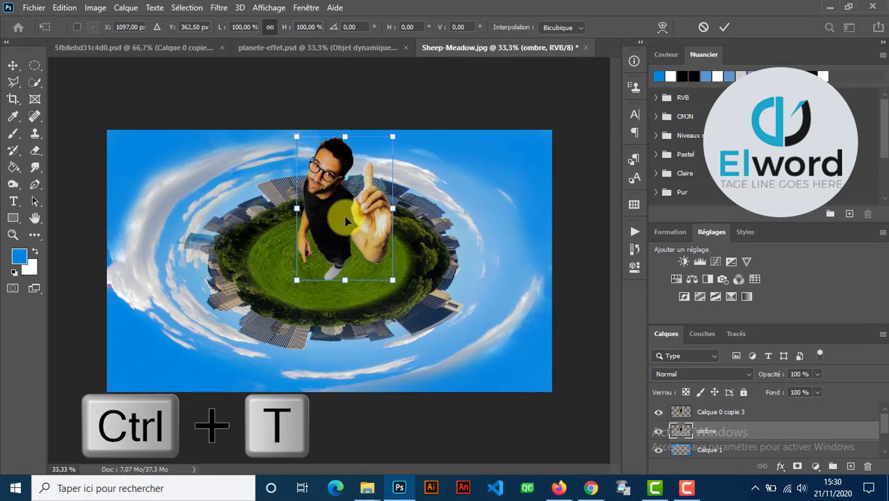
{"action": "right_click", "coordinate": [225, 154]}
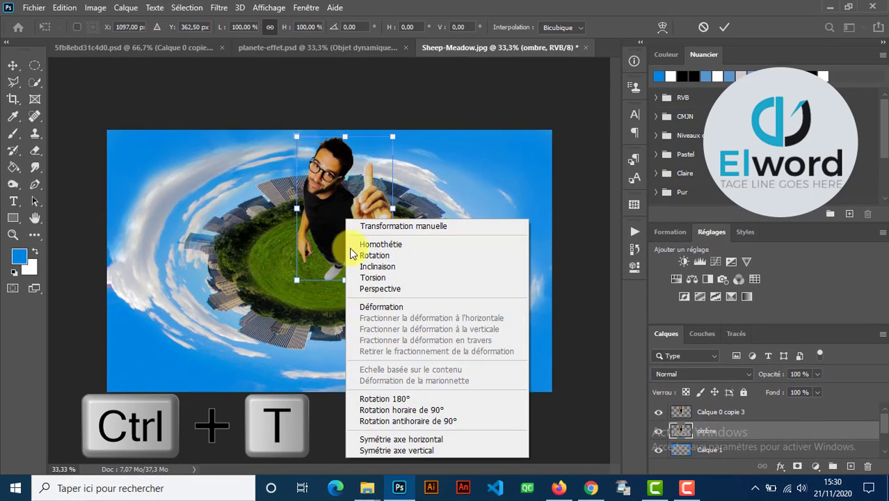
{"action": "left_click", "coordinate": [414, 449]}
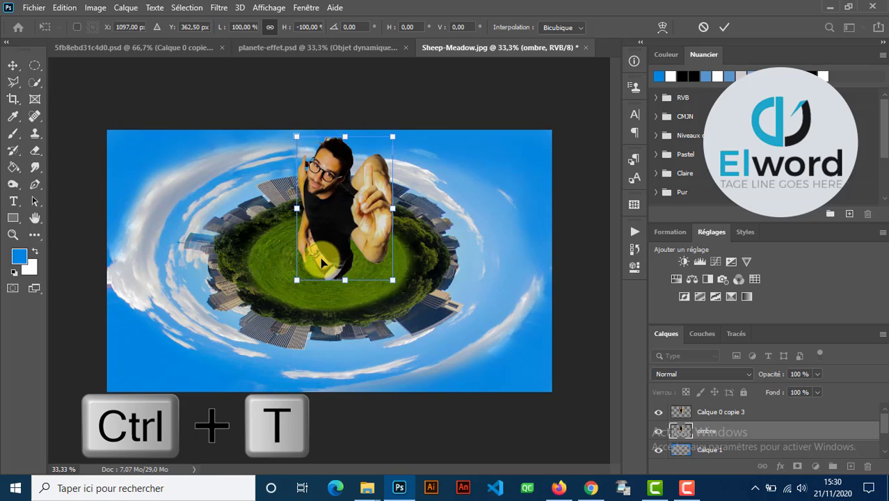
{"action": "left_click_drag", "start_coordinate": [323, 263], "coordinate": [328, 398]}
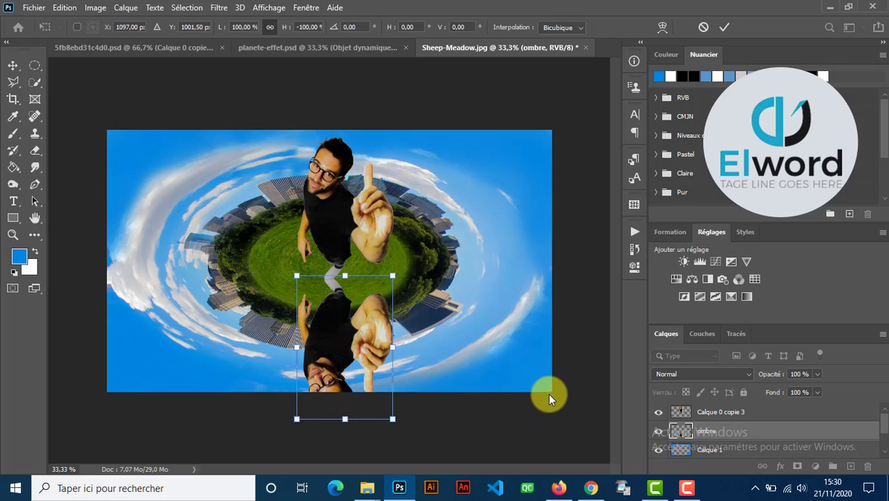
{"action": "key", "text": "Return"}
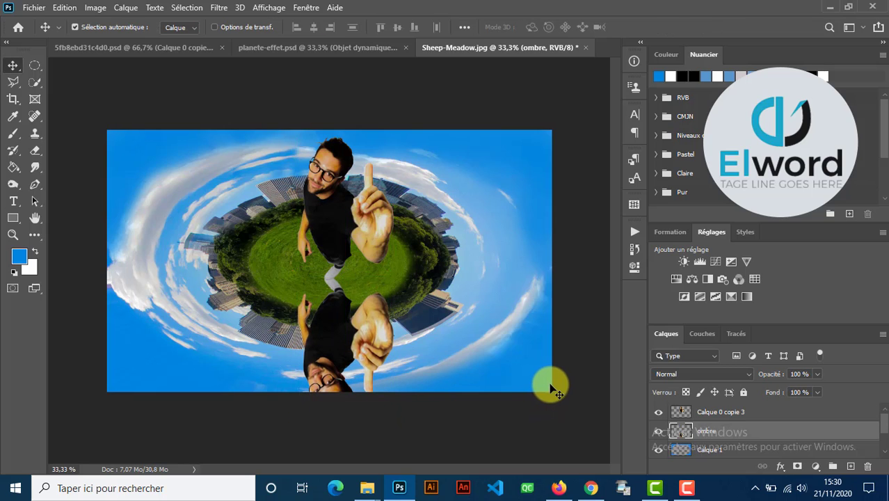
{"action": "left_click", "coordinate": [659, 432]}
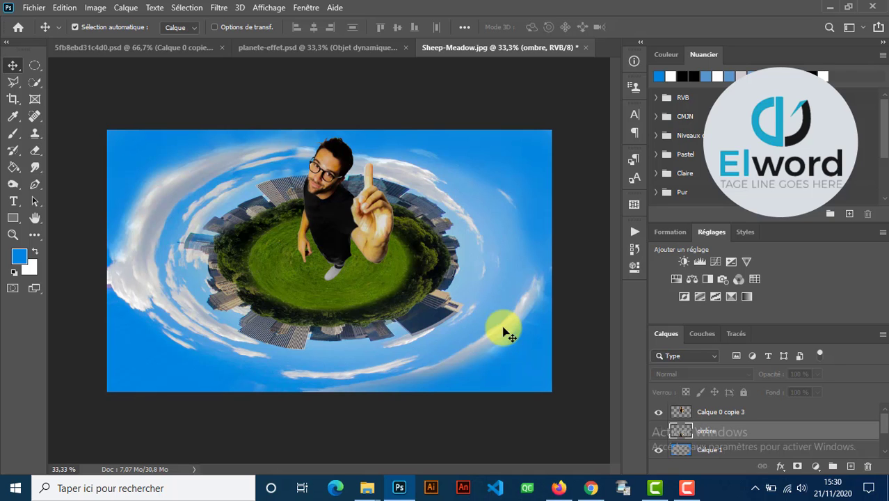
Add a new layer above Calque 0 copie 3 and fill it with the default black foreground colour
{"action": "left_click", "coordinate": [784, 412]}
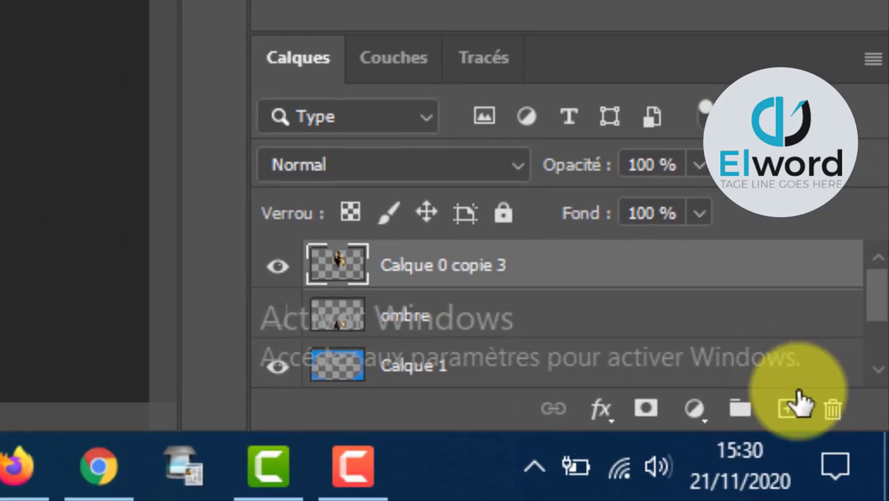
{"action": "left_click", "coordinate": [807, 427]}
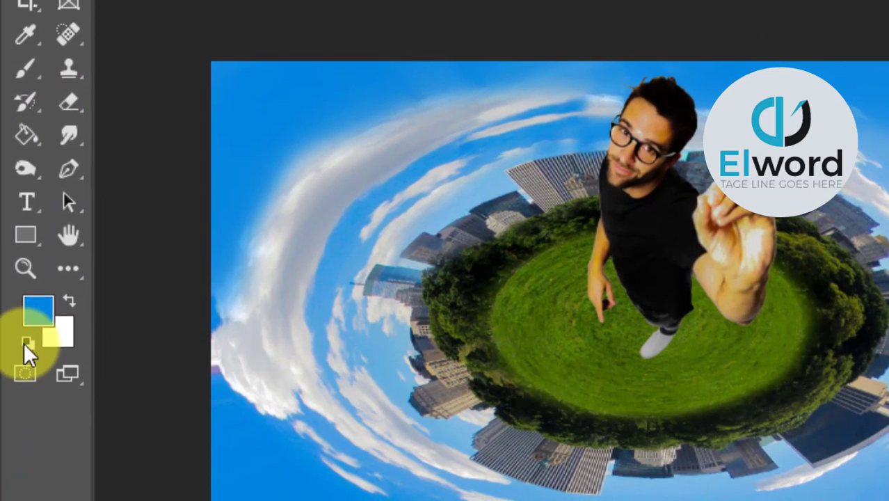
{"action": "left_click", "coordinate": [27, 341]}
{"action": "left_click", "coordinate": [25, 134]}
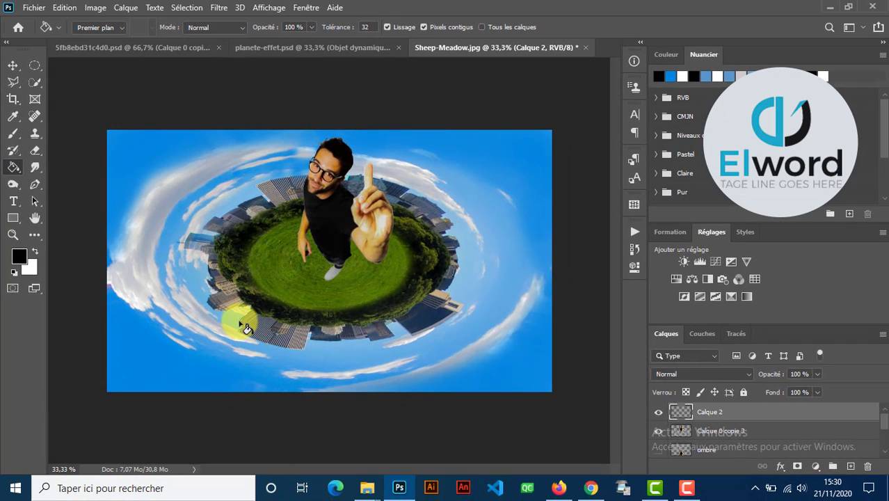
{"action": "key", "text": "alt+BackSpace"}
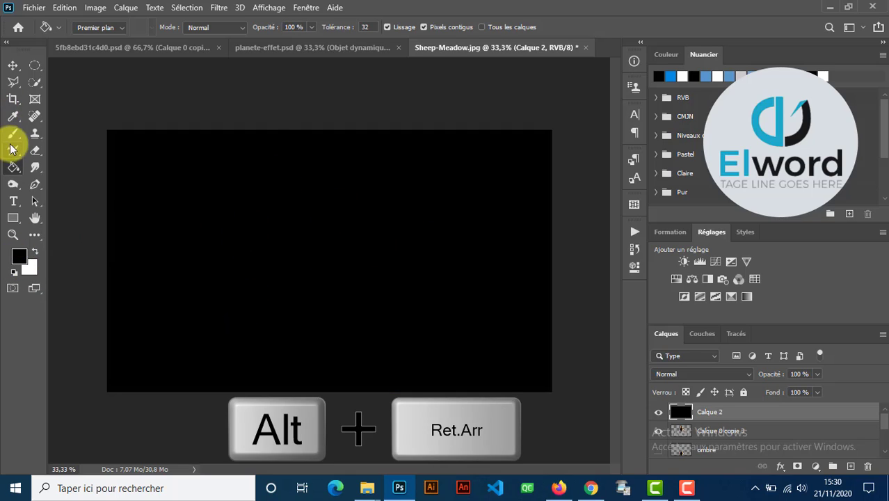
Render a Halo lens flare on the black layer, with its light source above and left of the centre
{"action": "left_click", "coordinate": [12, 67]}
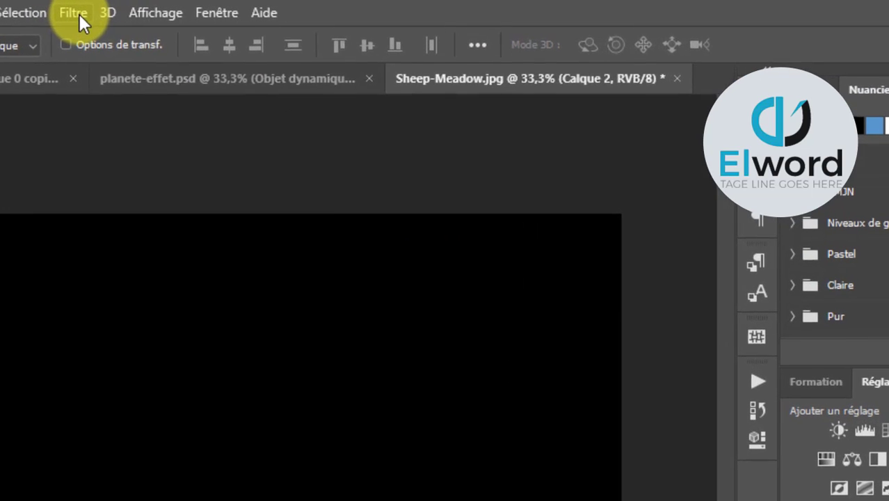
{"action": "left_click", "coordinate": [218, 7]}
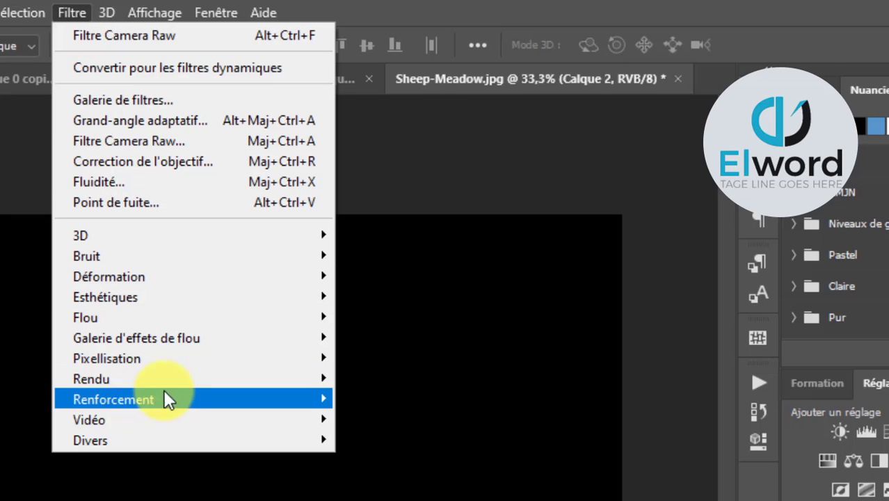
{"action": "mouse_move", "coordinate": [204, 375]}
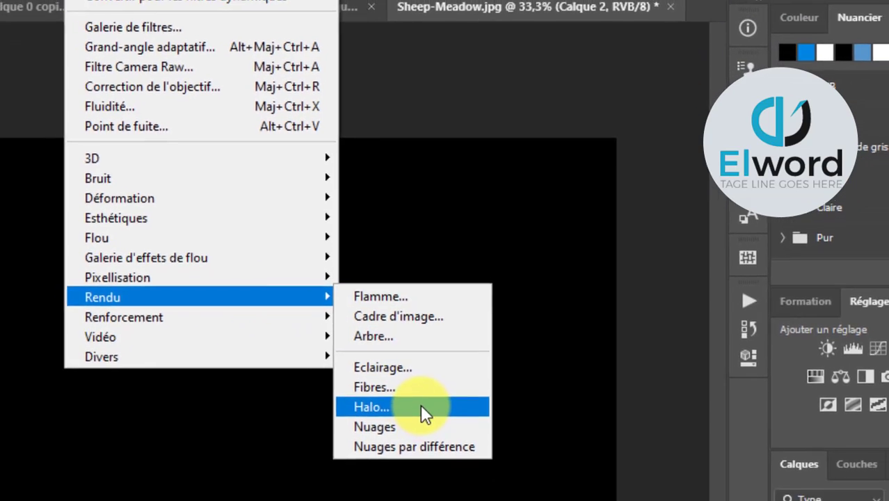
{"action": "left_click", "coordinate": [416, 418]}
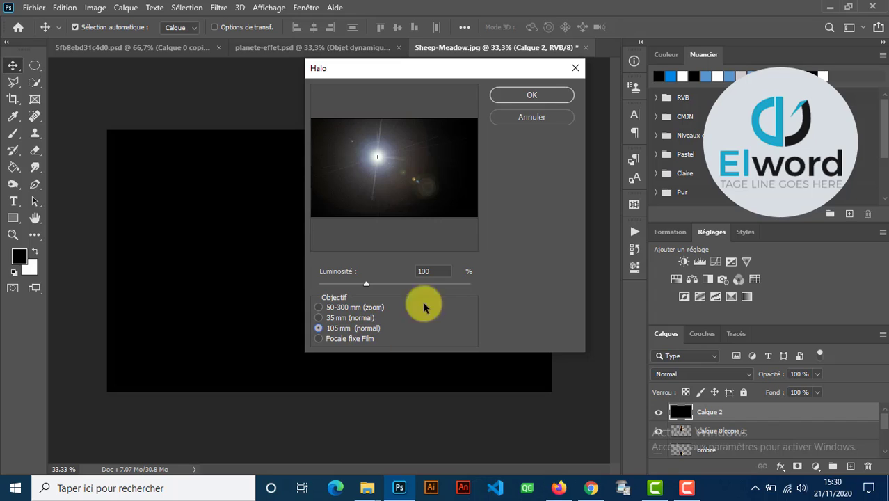
{"action": "left_click", "coordinate": [532, 96]}
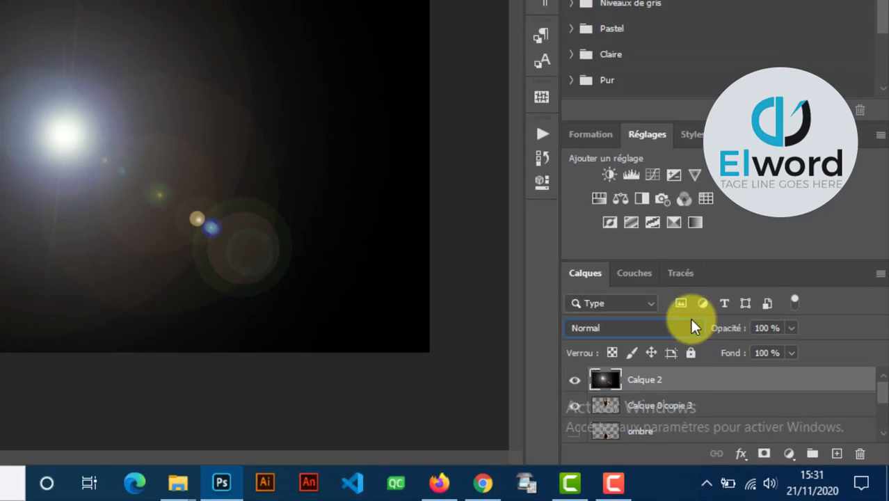
Set Calque 2's blend mode to Superposition and move the flare so its light source sits in the sky above and left of the planet
{"action": "left_click", "coordinate": [693, 324]}
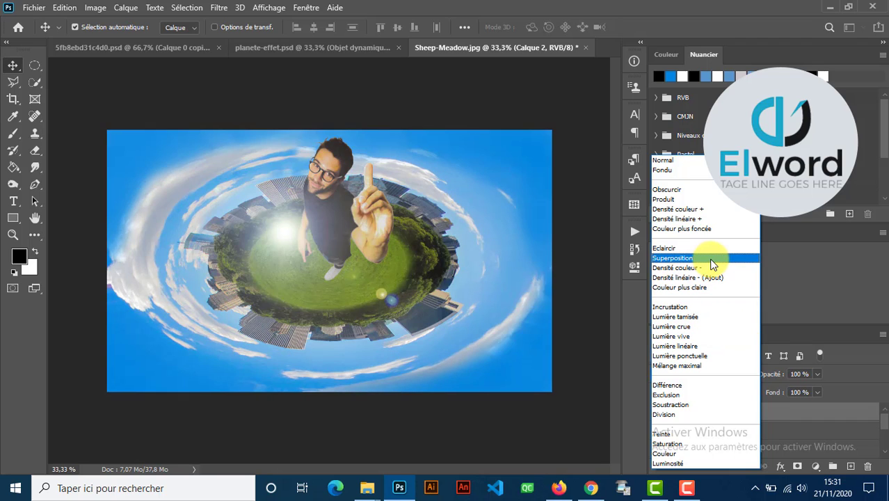
{"action": "left_click", "coordinate": [709, 257]}
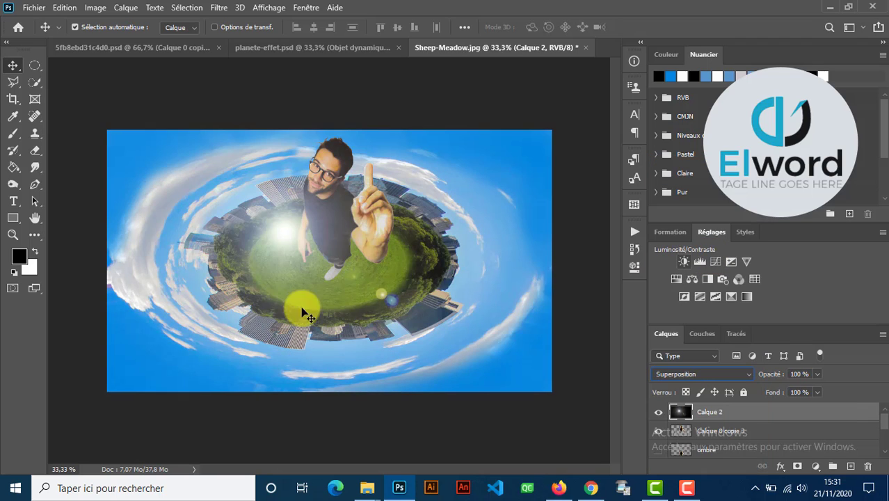
{"action": "left_click_drag", "start_coordinate": [304, 233], "coordinate": [196, 165]}
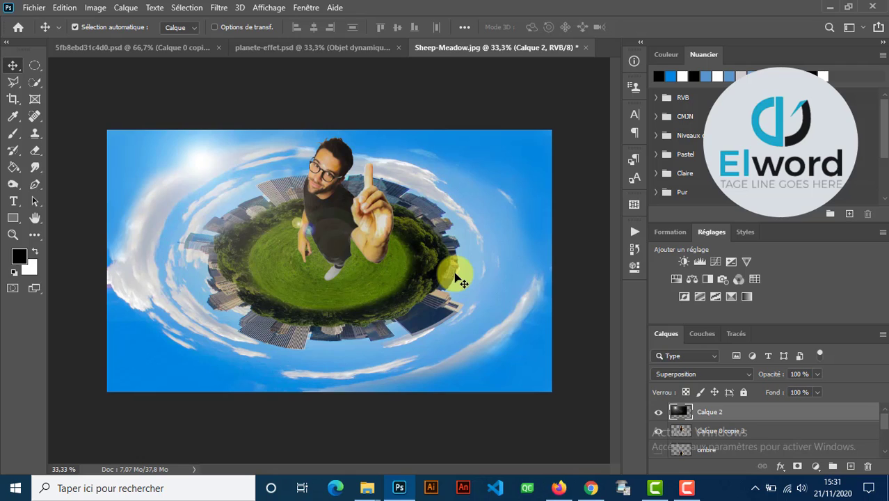
Free-transform the flare layer to a rotation of about 18° and about 100.8% scale, keeping its light source in the upper-left sky
{"action": "key", "text": "ctrl+t"}
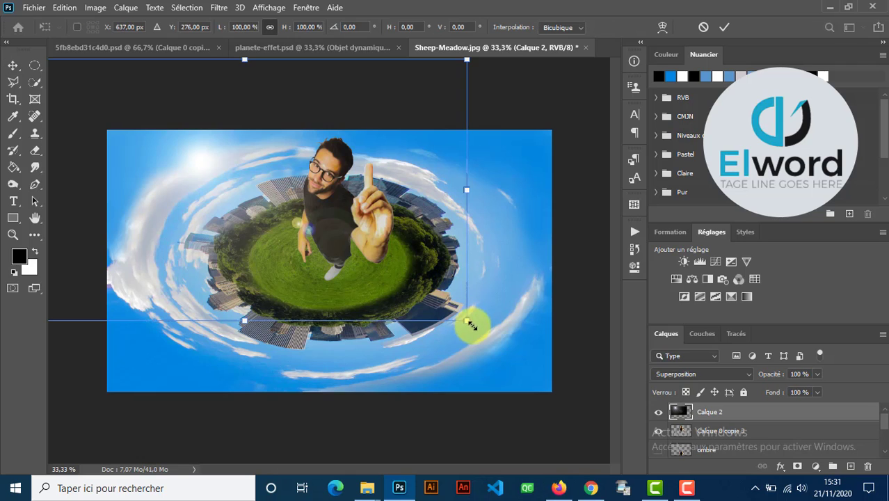
{"action": "left_click_drag", "start_coordinate": [472, 348], "coordinate": [431, 446]}
{"action": "left_click_drag", "start_coordinate": [394, 391], "coordinate": [391, 395]}
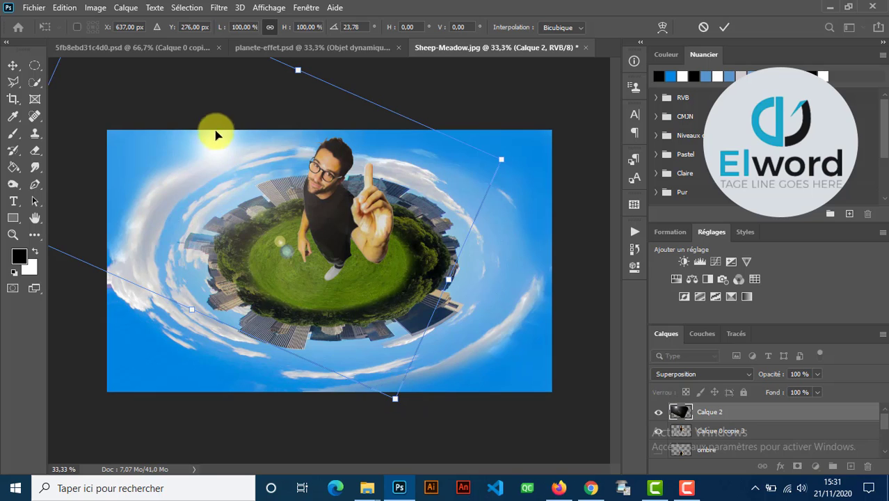
{"action": "mouse_move", "coordinate": [216, 147]}
{"action": "left_mouse_down"}
{"action": "mouse_move", "coordinate": [209, 157]}
{"action": "mouse_move", "coordinate": [215, 153]}
{"action": "left_mouse_up"}
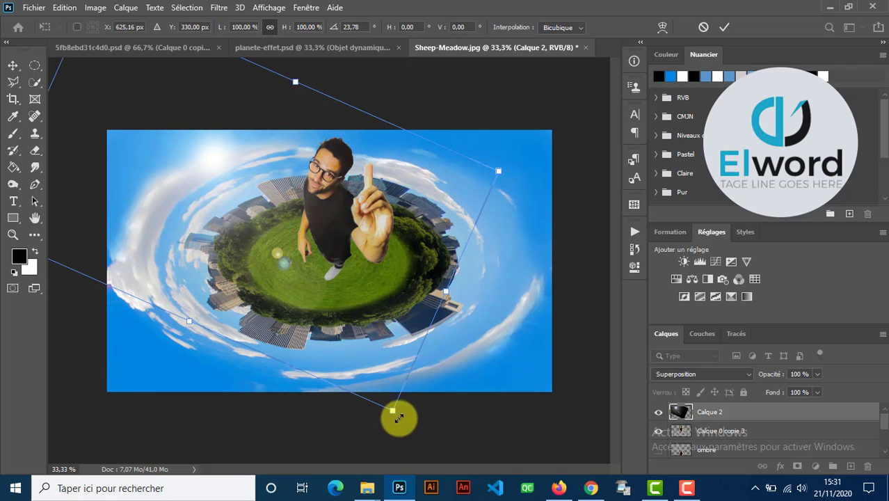
{"action": "left_click_drag", "start_coordinate": [399, 409], "coordinate": [357, 367]}
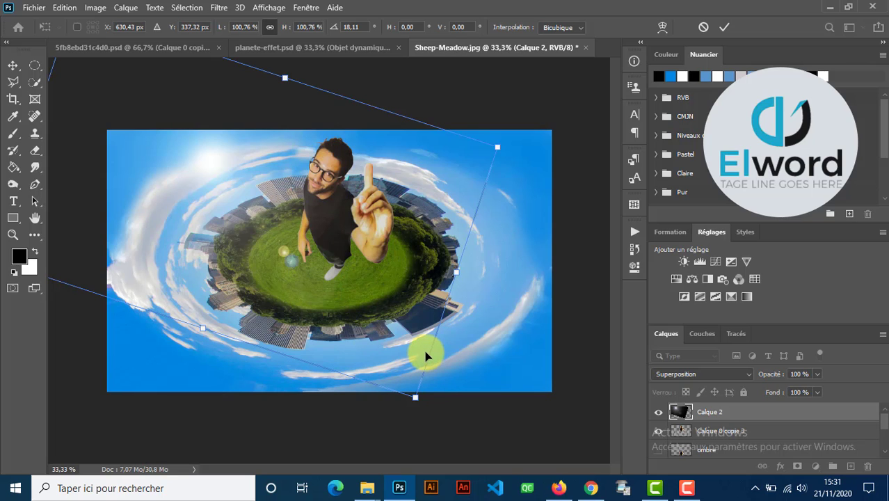
{"action": "key", "text": "Return"}
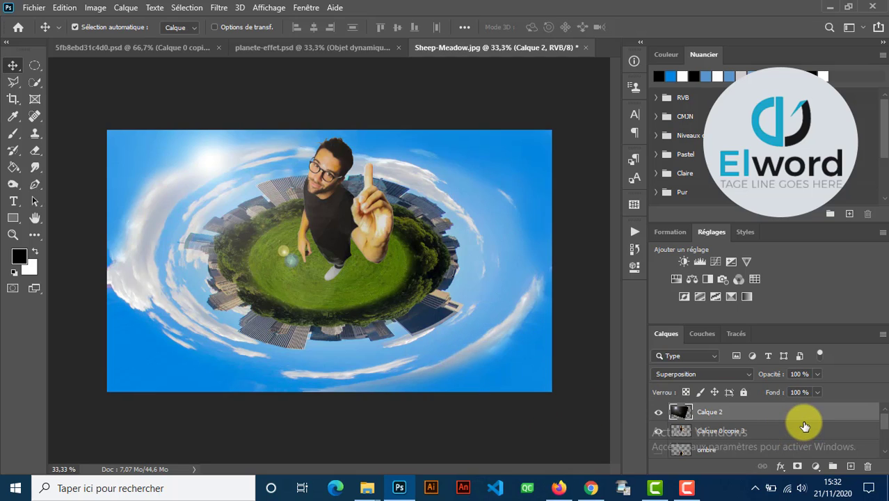
Show the ombre layer, move the flipped figure toward the man's foot and rotate it to about -77°
{"action": "left_click", "coordinate": [658, 450]}
{"action": "key", "text": "ctrl"}
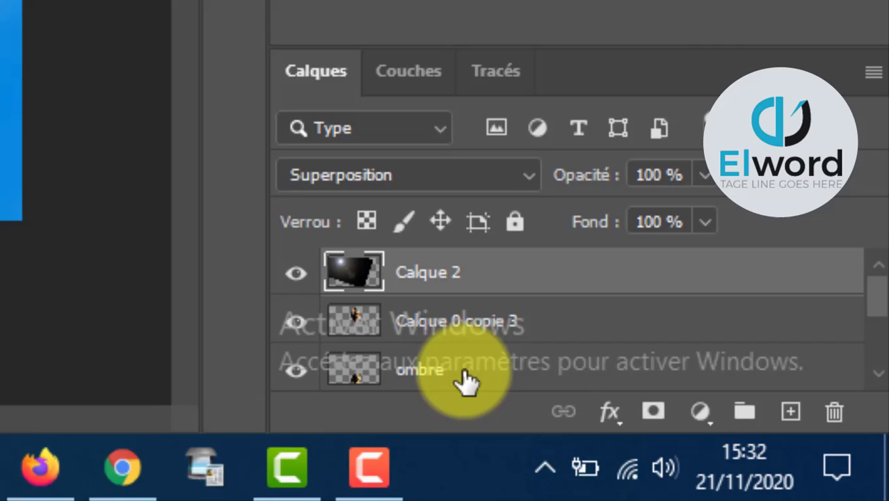
{"action": "left_click", "coordinate": [723, 452]}
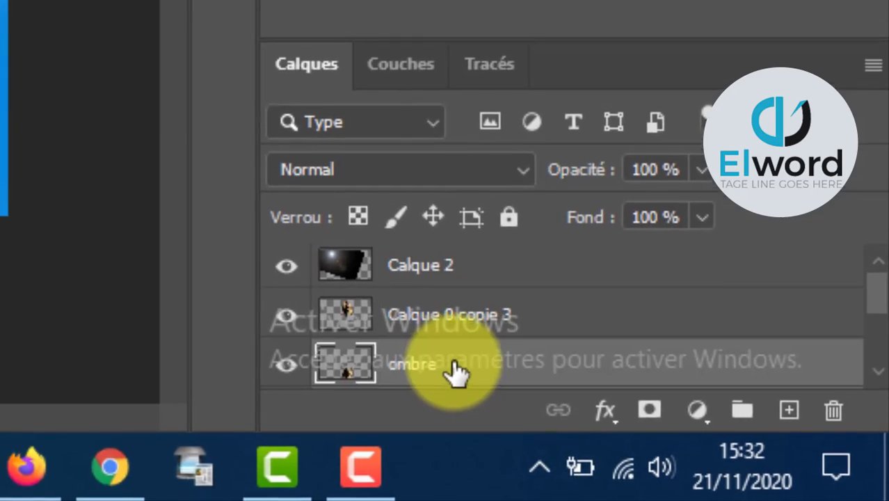
{"action": "key", "text": "ctrl+t"}
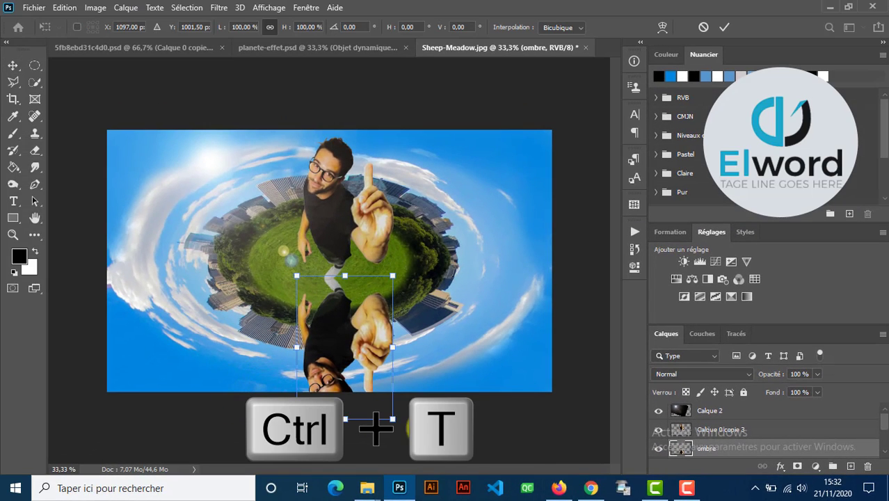
{"action": "left_click_drag", "start_coordinate": [402, 426], "coordinate": [458, 328]}
{"action": "left_click_drag", "start_coordinate": [361, 371], "coordinate": [388, 335]}
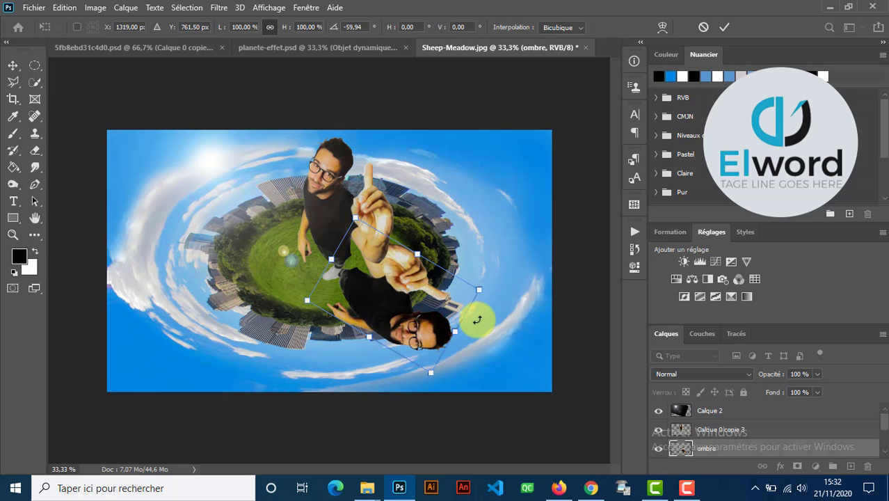
{"action": "left_click_drag", "start_coordinate": [500, 264], "coordinate": [496, 248]}
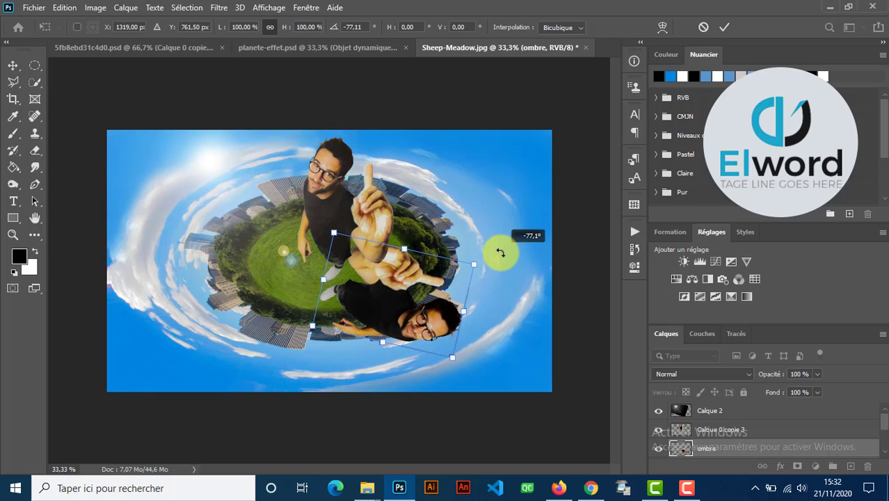
Move the rotated ombre figure up in small increments to bring its shoe closer to the standing man's foot
{"action": "left_click_drag", "start_coordinate": [421, 337], "coordinate": [442, 328]}
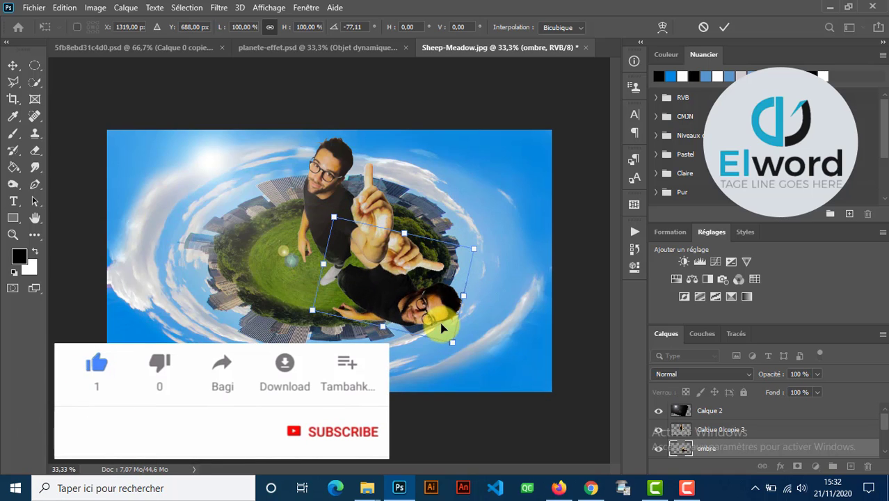
{"action": "key", "text": "Up"}
{"action": "key", "text": "Up"}
{"action": "key", "text": "Up"}
{"action": "key", "text": "Up"}
{"action": "key", "text": "Up"}
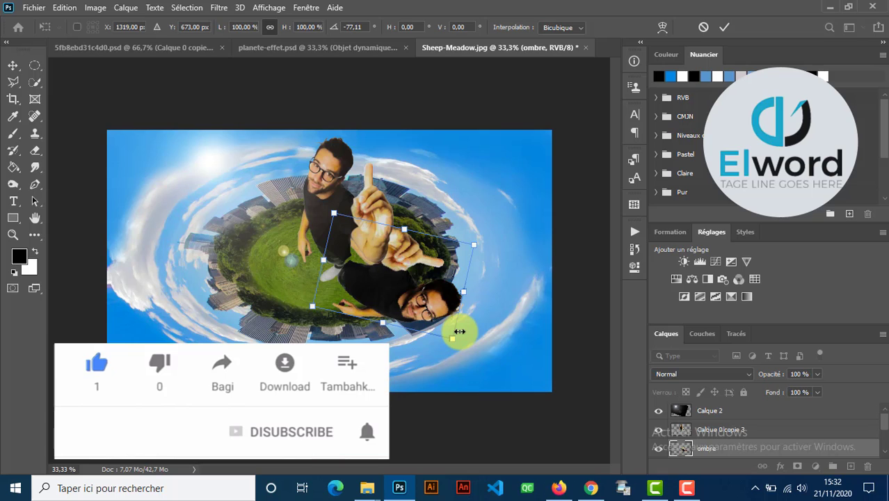
{"action": "key", "text": "Up"}
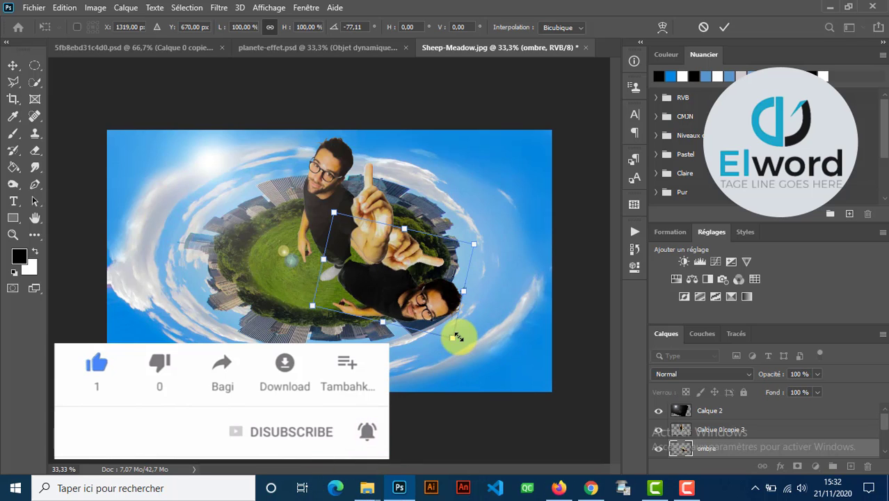
Rotate the ombre figure to about -98.7°, raise it over the grass and fine-tune its position against the man's foot
{"action": "left_click_drag", "start_coordinate": [470, 339], "coordinate": [482, 308]}
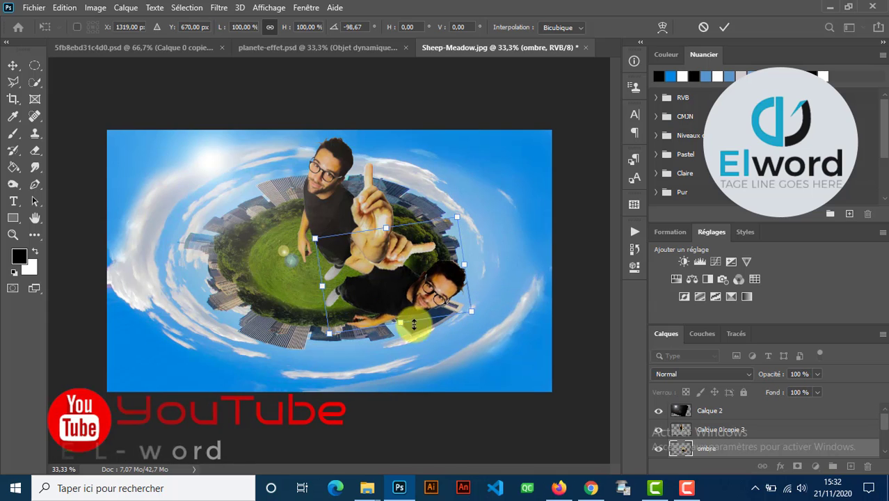
{"action": "left_click_drag", "start_coordinate": [377, 306], "coordinate": [378, 277]}
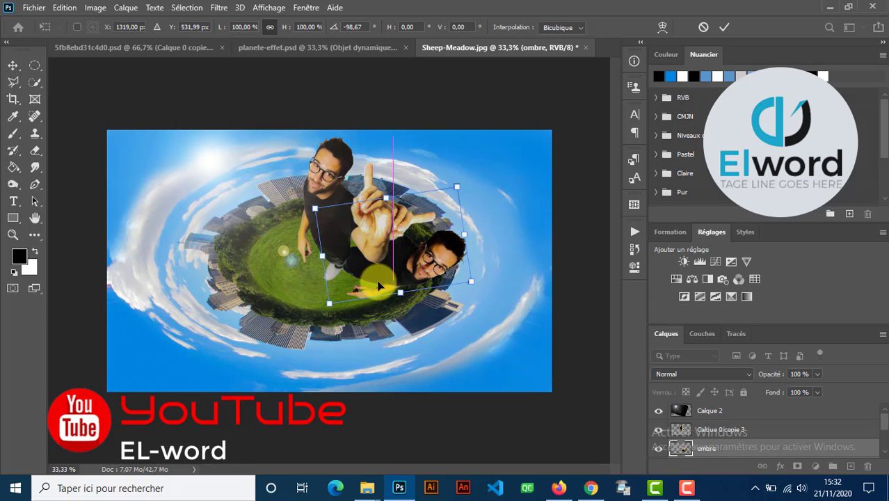
{"action": "key", "text": "Down"}
{"action": "key", "text": "Down"}
{"action": "key", "text": "Down"}
{"action": "key", "text": "Down"}
{"action": "key", "text": "Down"}
{"action": "key", "text": "Down"}
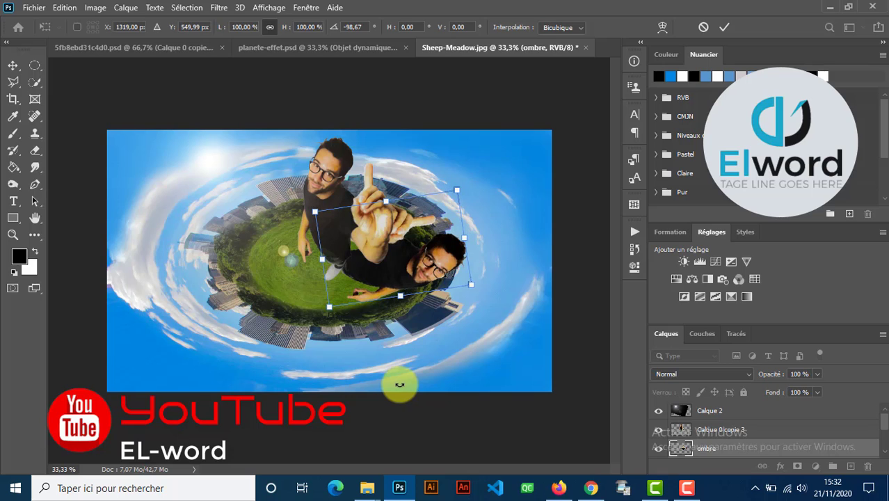
{"action": "key", "text": "Right"}
{"action": "key", "text": "Right"}
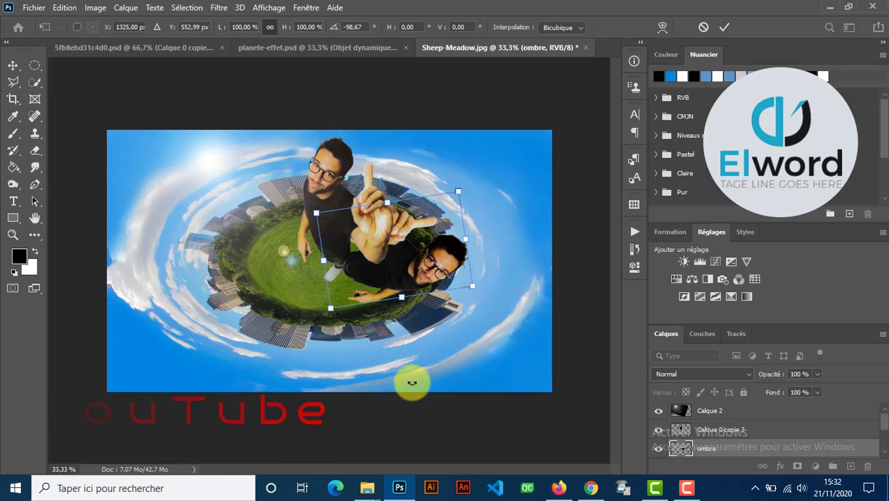
{"action": "key", "text": "Up"}
{"action": "key", "text": "Up"}
{"action": "key", "text": "Left"}
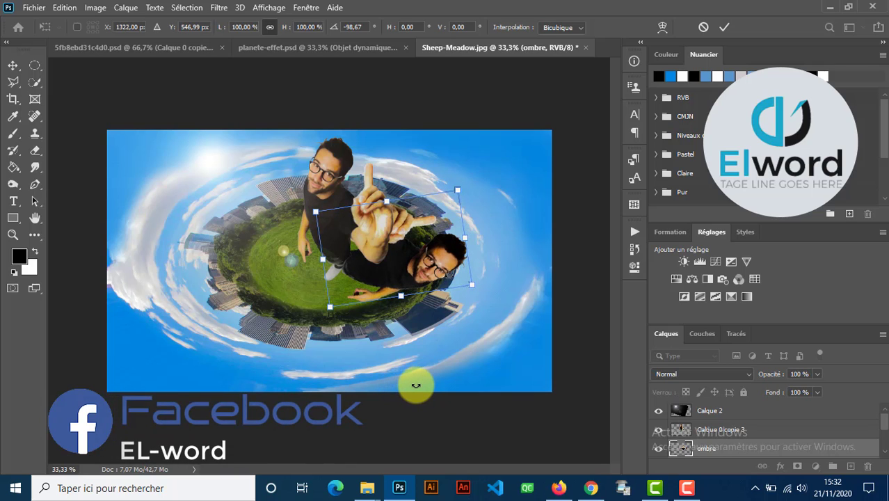
{"action": "key", "text": "Down"}
{"action": "key", "text": "Right"}
{"action": "key", "text": "Right"}
{"action": "key", "text": "Right"}
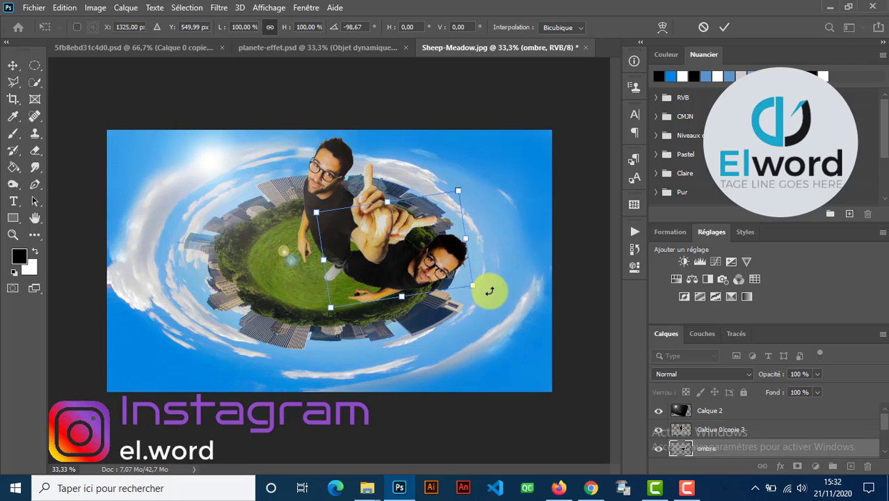
Rotate the ombre figure to about -107°, move it so its shoe meets the man's, and apply the transformation
{"action": "left_click_drag", "start_coordinate": [490, 291], "coordinate": [490, 276]}
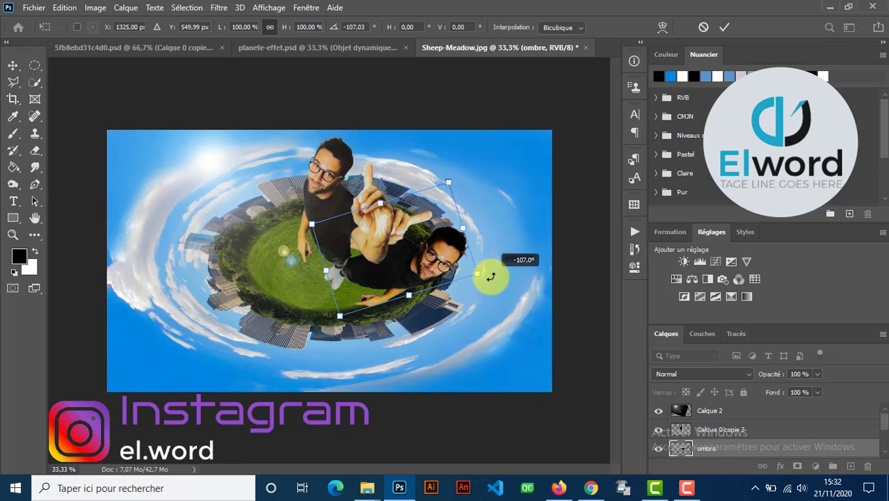
{"action": "mouse_move", "coordinate": [390, 279]}
{"action": "left_mouse_down"}
{"action": "mouse_move", "coordinate": [385, 270]}
{"action": "mouse_move", "coordinate": [390, 279]}
{"action": "left_mouse_up"}
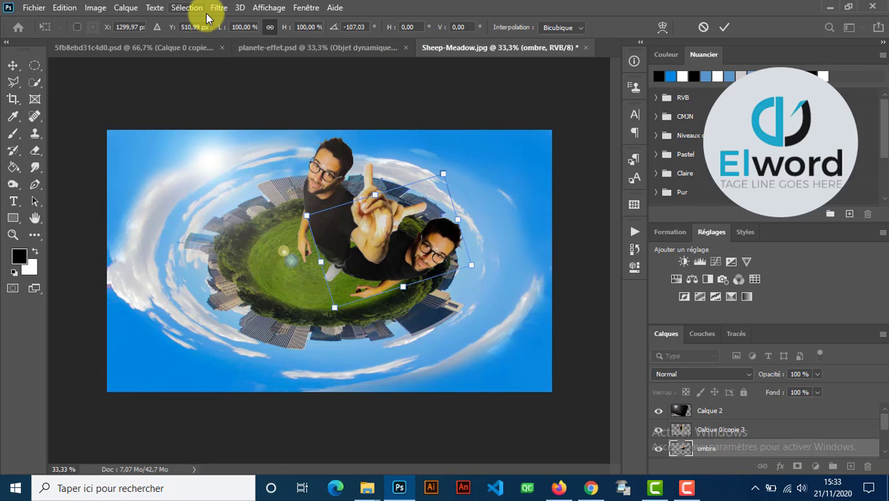
{"action": "left_click", "coordinate": [95, 8]}
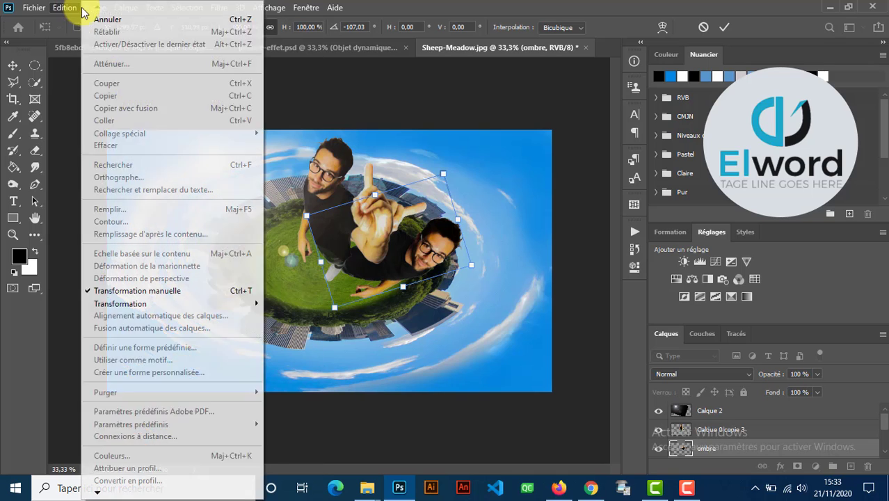
{"action": "left_click", "coordinate": [335, 8]}
{"action": "left_click", "coordinate": [64, 8]}
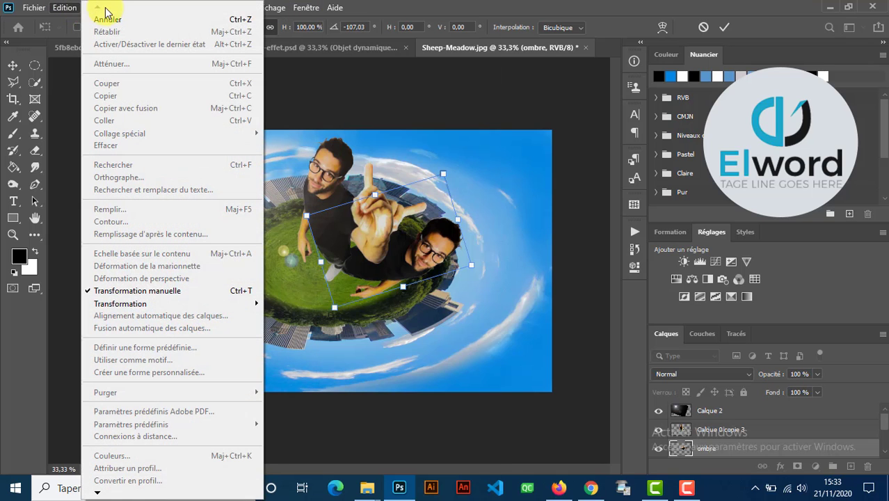
{"action": "left_click", "coordinate": [536, 10]}
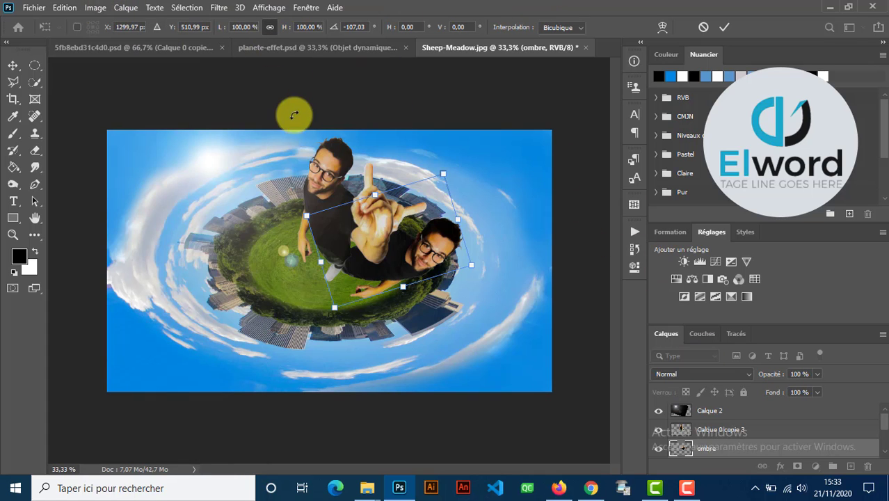
{"action": "double_click", "coordinate": [432, 268]}
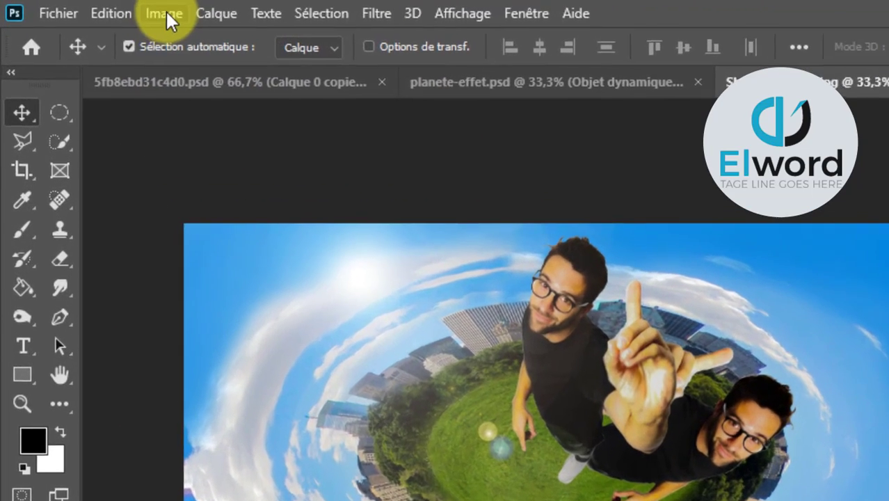
Turn the ombre figure solid black with a Niveaux adjustment, setting the white output level to 0
{"action": "left_click", "coordinate": [96, 8]}
{"action": "mouse_move", "coordinate": [348, 75]}
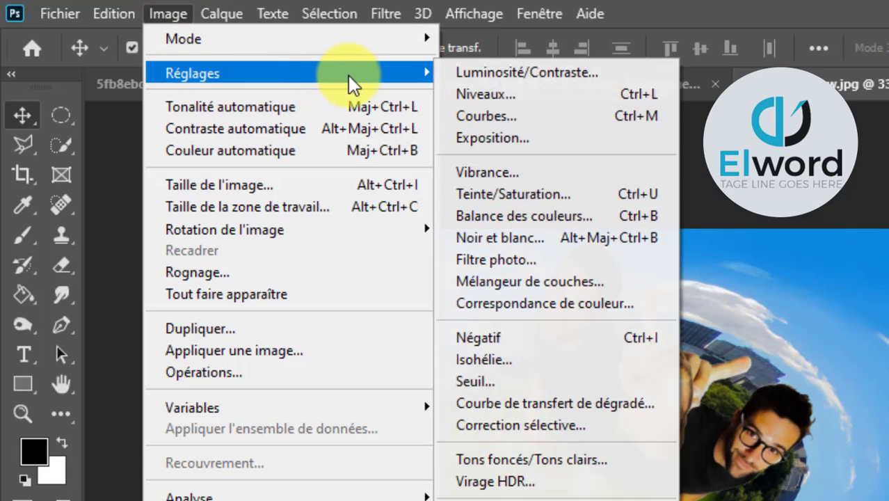
{"action": "left_click", "coordinate": [548, 100]}
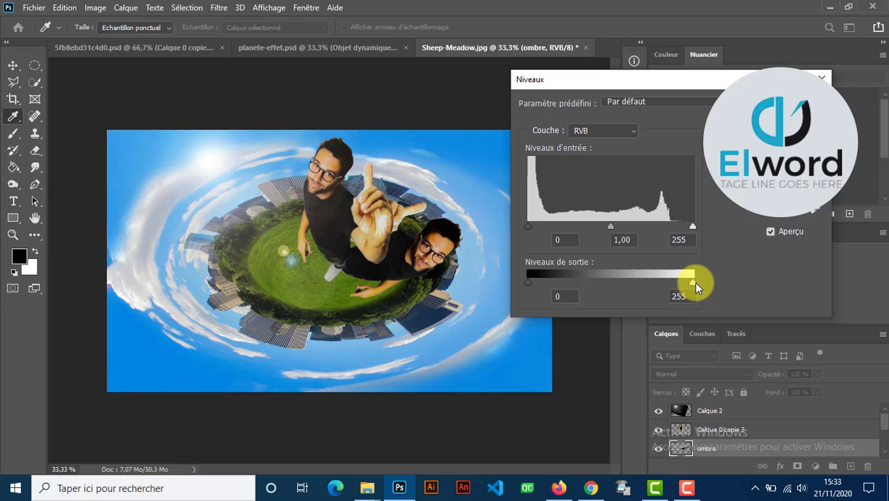
{"action": "left_click_drag", "start_coordinate": [694, 281], "coordinate": [520, 280]}
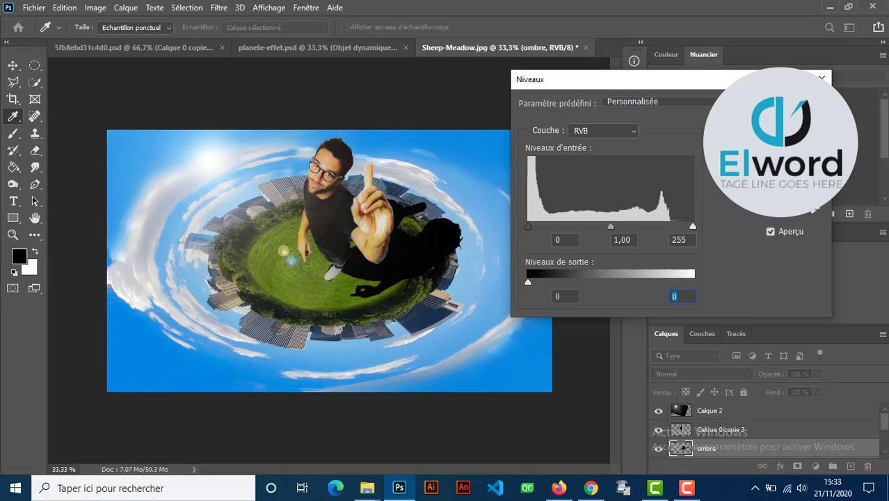
{"action": "left_click", "coordinate": [786, 103]}
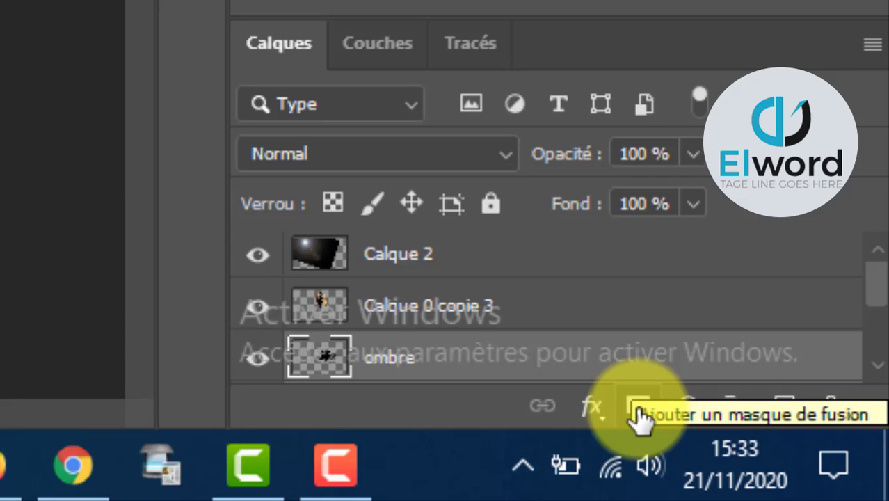
Add a layer mask to the ombre layer and lower the layer's opacity so the grass shows through the shadow
{"action": "left_click", "coordinate": [637, 409]}
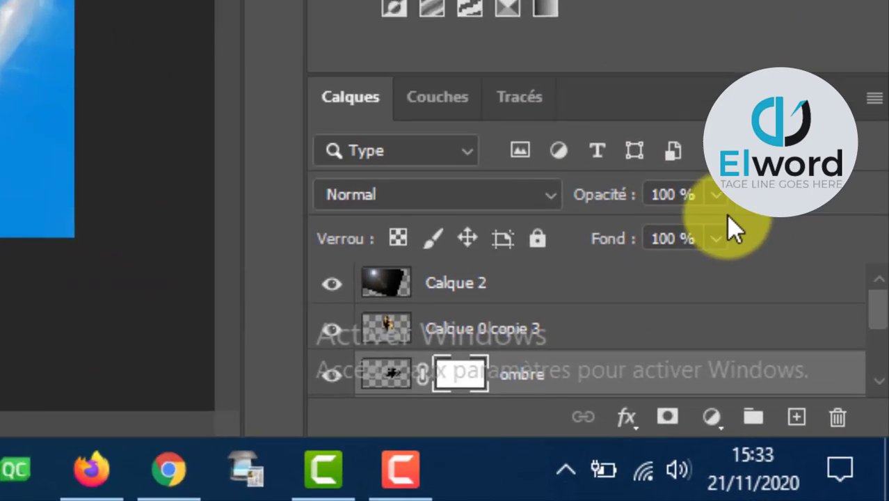
{"action": "left_click", "coordinate": [817, 374]}
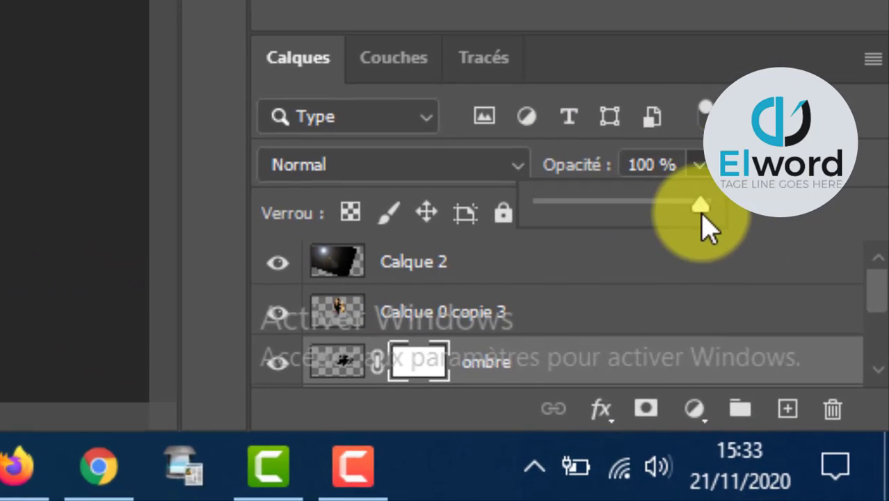
{"action": "left_click_drag", "start_coordinate": [702, 215], "coordinate": [648, 208]}
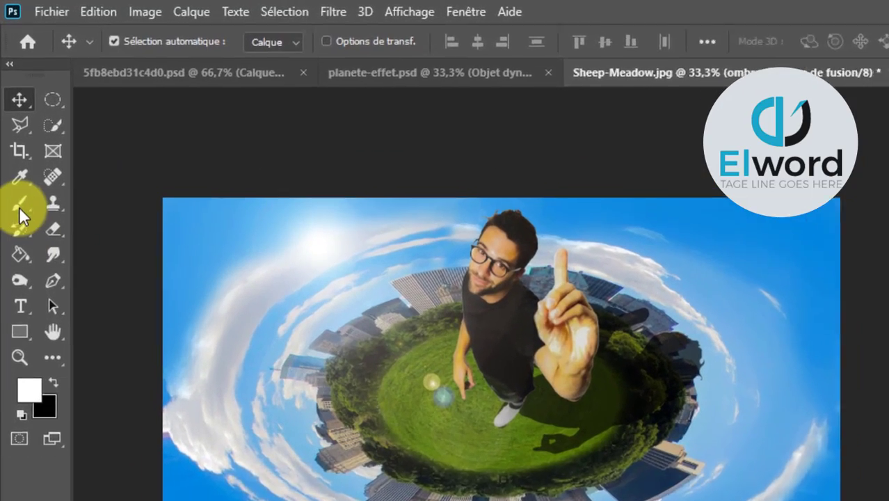
Paint the ombre layer's mask with a soft black brush at 50% opacity to fade the shadow near the man and over the buildings
{"action": "left_click", "coordinate": [24, 229]}
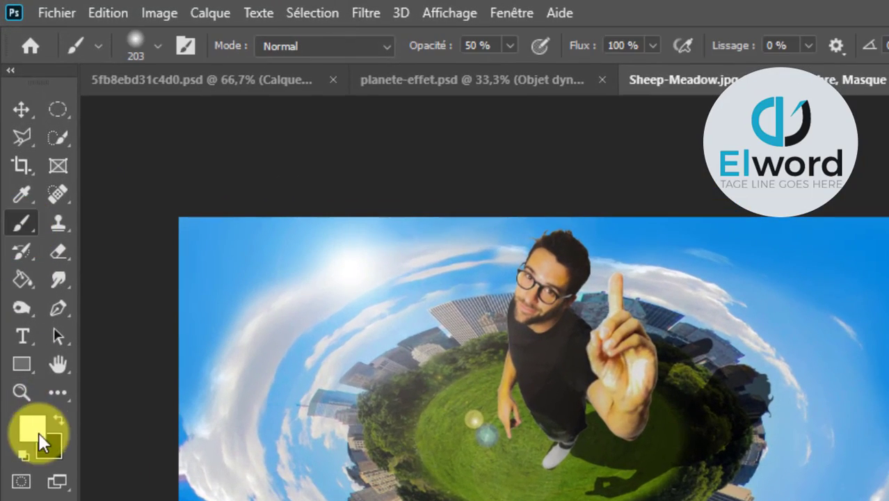
{"action": "key", "text": "x"}
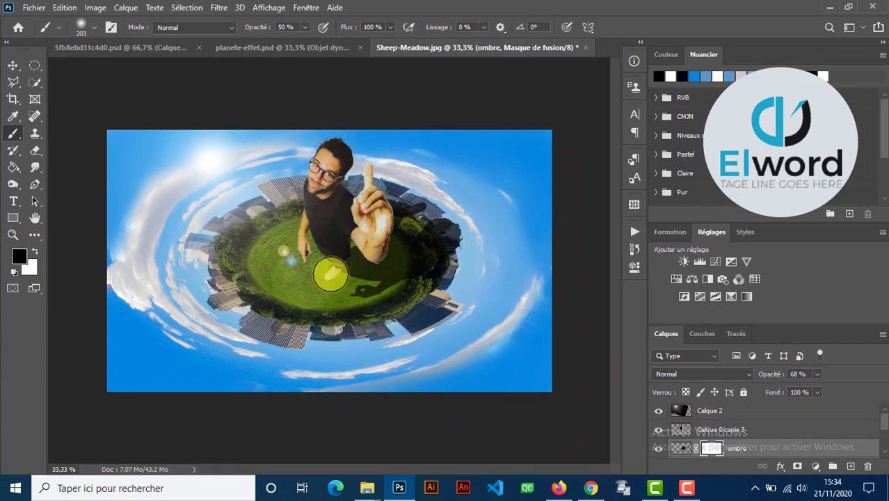
{"action": "right_click", "coordinate": [348, 263], "text": "alt"}
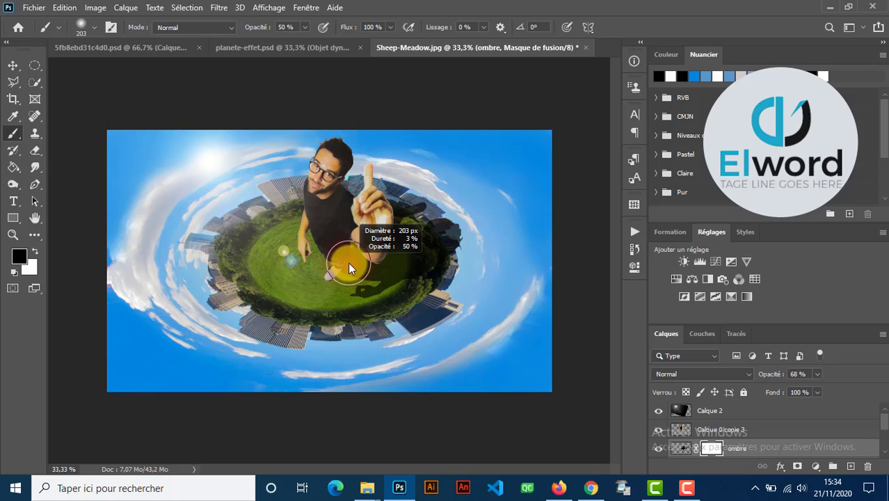
{"action": "left_click_drag", "start_coordinate": [339, 262], "coordinate": [337, 262]}
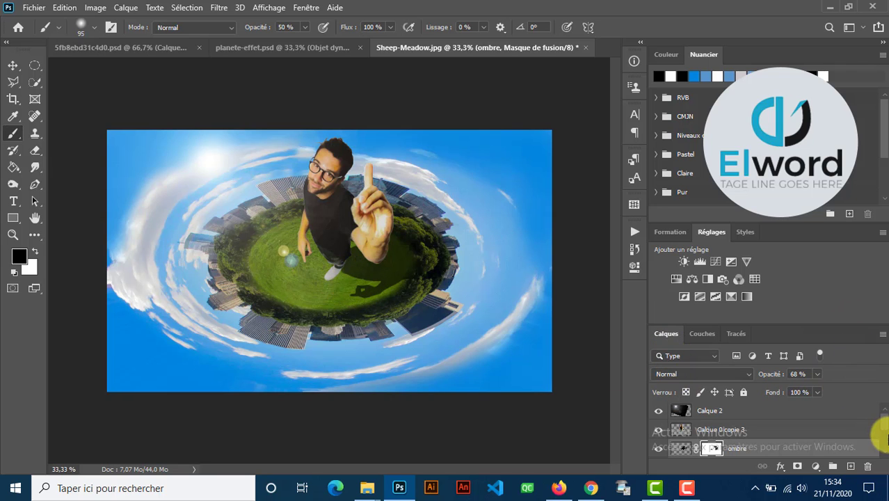
Add a new layer between ombre and Calque 1 and paint a soft black contact shadow around the man's shoe
{"action": "scroll", "coordinate": [886, 453], "scroll_direction": "down", "scroll_amount": 1}
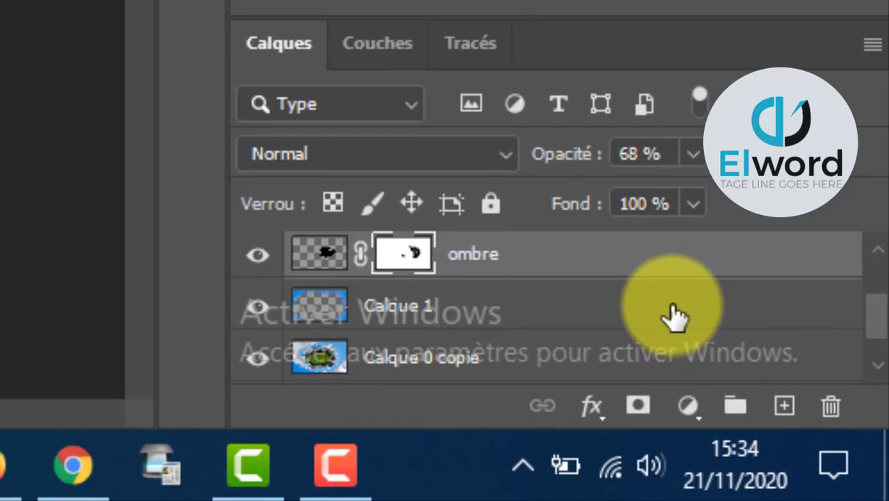
{"action": "left_click", "coordinate": [622, 313]}
{"action": "left_click", "coordinate": [785, 407]}
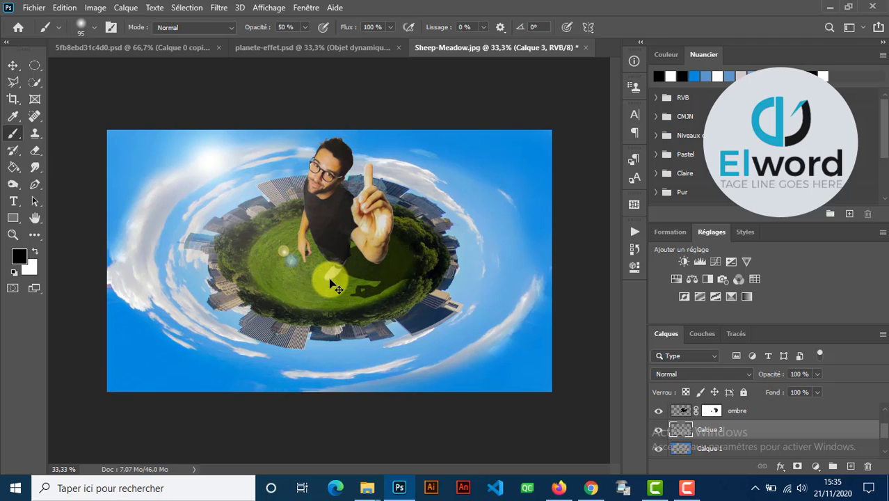
{"action": "left_click_drag", "start_coordinate": [350, 283], "coordinate": [343, 282]}
Lower the opacity of the contact shadow layer to 68%
{"action": "scroll", "coordinate": [882, 431], "scroll_direction": "up", "scroll_amount": 2}
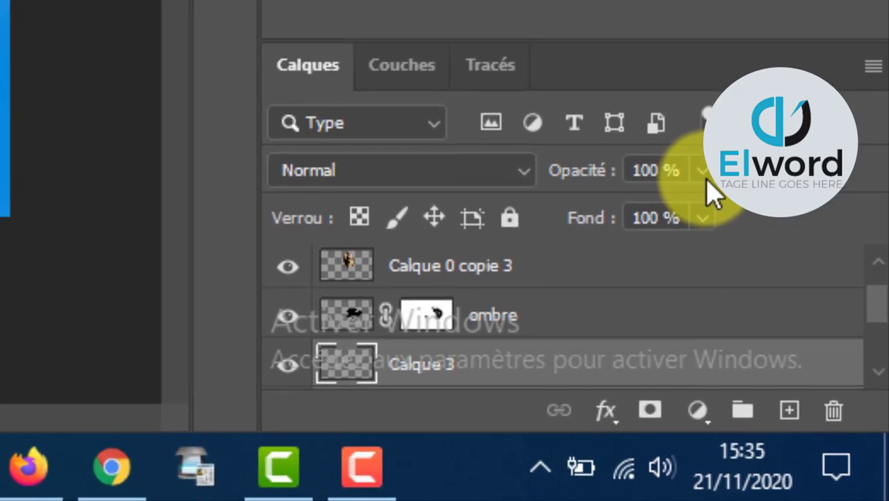
{"action": "left_click", "coordinate": [815, 368]}
{"action": "left_click_drag", "start_coordinate": [815, 382], "coordinate": [814, 382]}
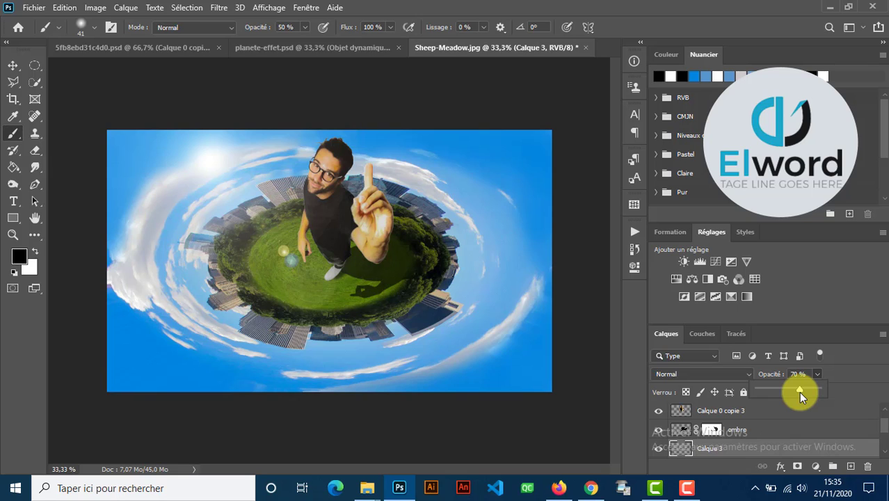
{"action": "left_click", "coordinate": [862, 363]}
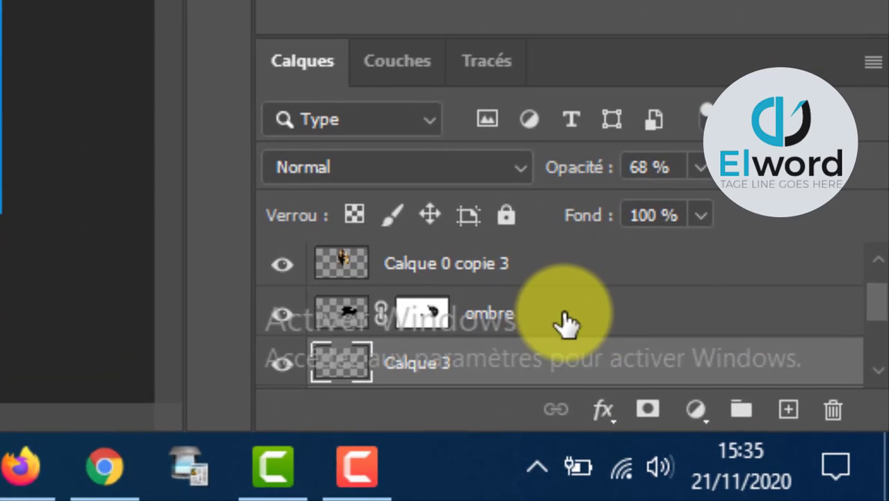
Add a new layer above the ombre layer and fill it with 50% gris in Normal mode at 100% opacity
{"action": "left_click", "coordinate": [619, 314]}
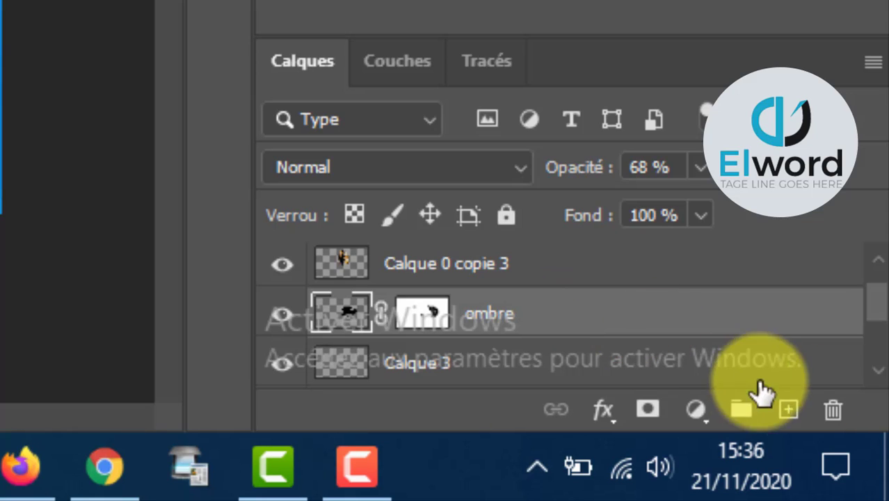
{"action": "left_click", "coordinate": [789, 409]}
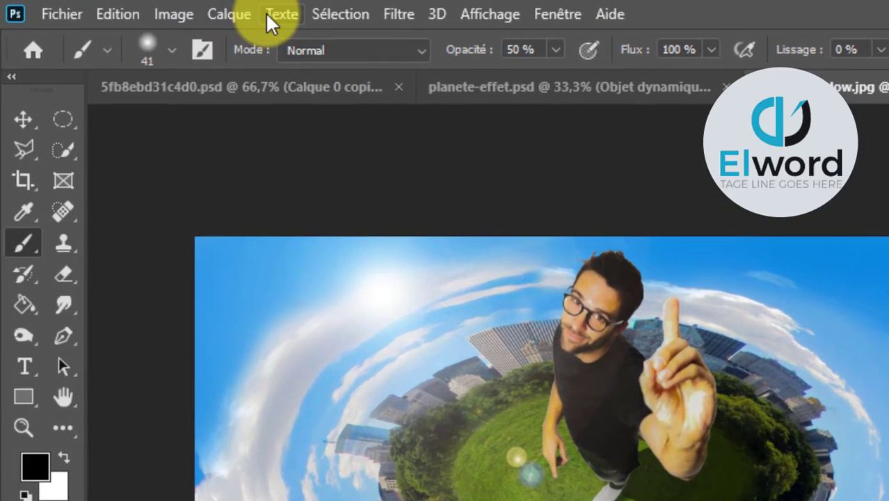
{"action": "left_click", "coordinate": [114, 10]}
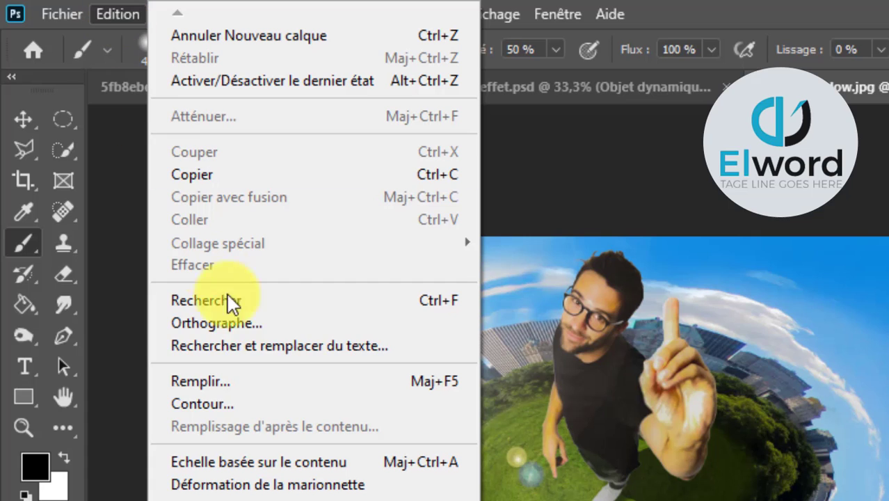
{"action": "left_click", "coordinate": [312, 381]}
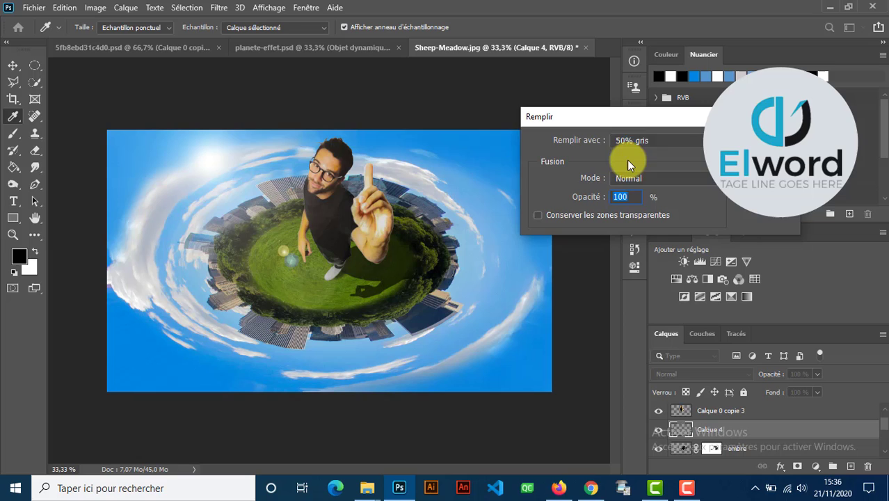
{"action": "left_click", "coordinate": [658, 144]}
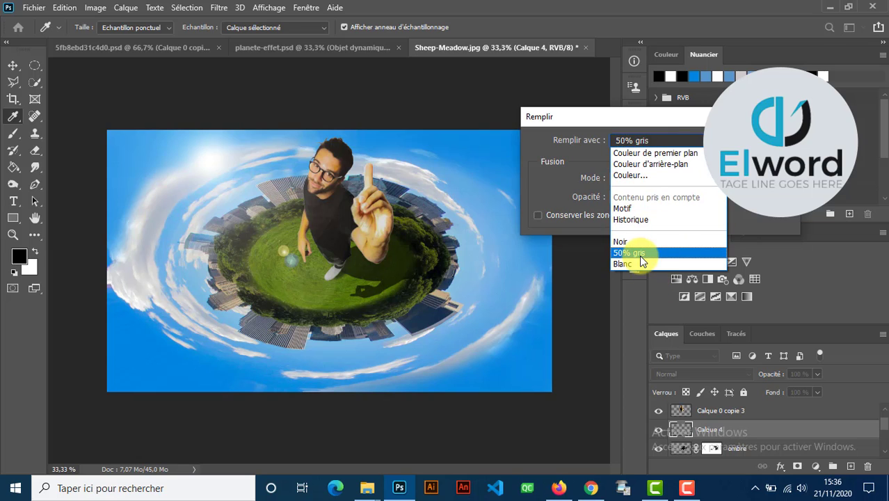
{"action": "left_click", "coordinate": [653, 253]}
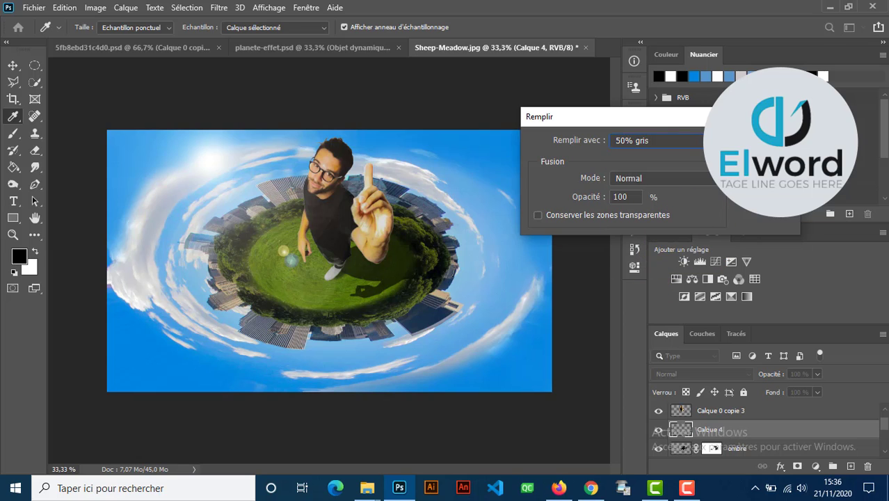
{"action": "key", "text": "Return"}
Set the gray layer's blend mode to Incrustation and paint black shading with the brush on the grass beside the man's shoe
{"action": "key", "text": "b"}
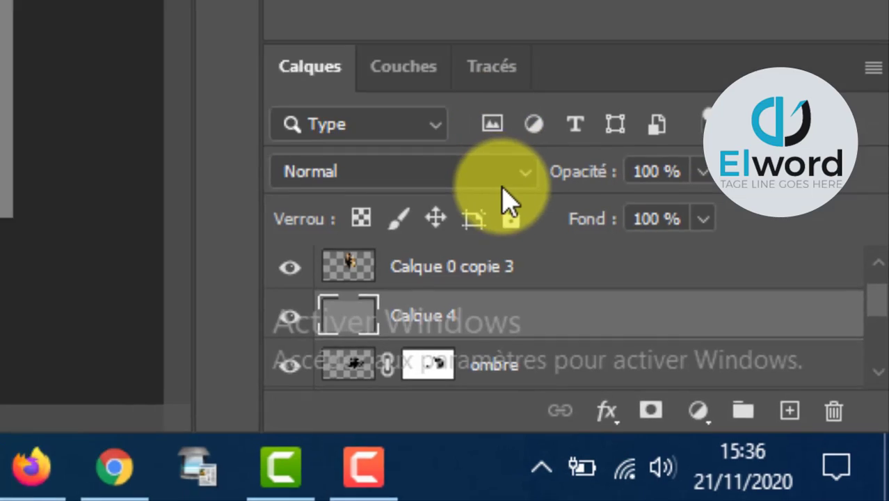
{"action": "left_click", "coordinate": [488, 160]}
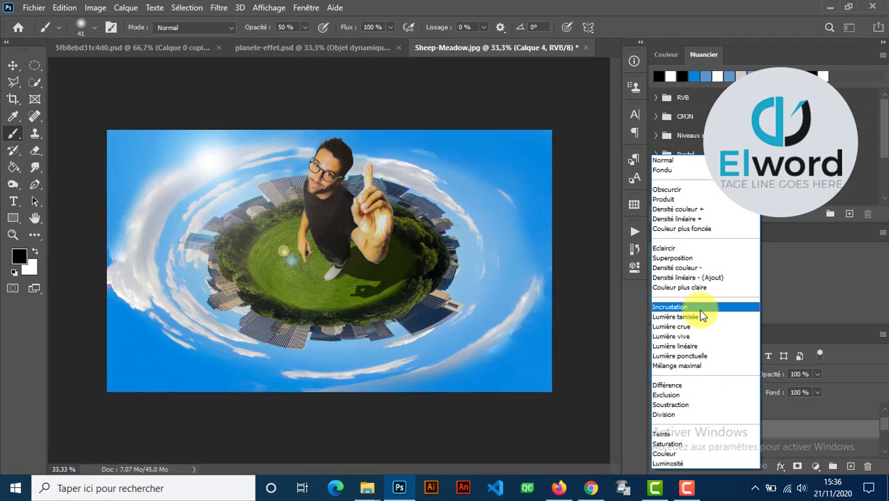
{"action": "left_click", "coordinate": [698, 309]}
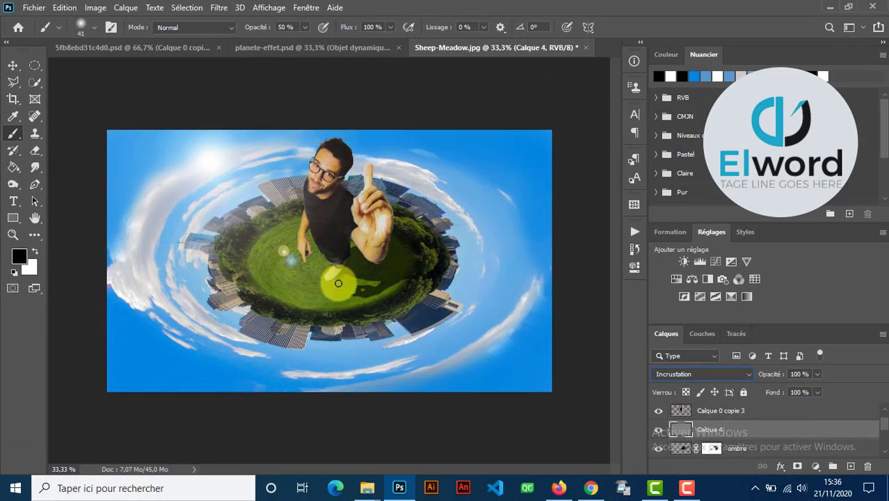
{"action": "mouse_move", "coordinate": [338, 283]}
{"action": "left_mouse_down"}
{"action": "mouse_move", "coordinate": [331, 297]}
{"action": "mouse_move", "coordinate": [341, 300]}
{"action": "left_mouse_up"}
Darken the trees and buildings on the planet's right side with black brush strokes on the gray layer, comparing against planete-effet.psd
{"action": "left_click", "coordinate": [328, 55]}
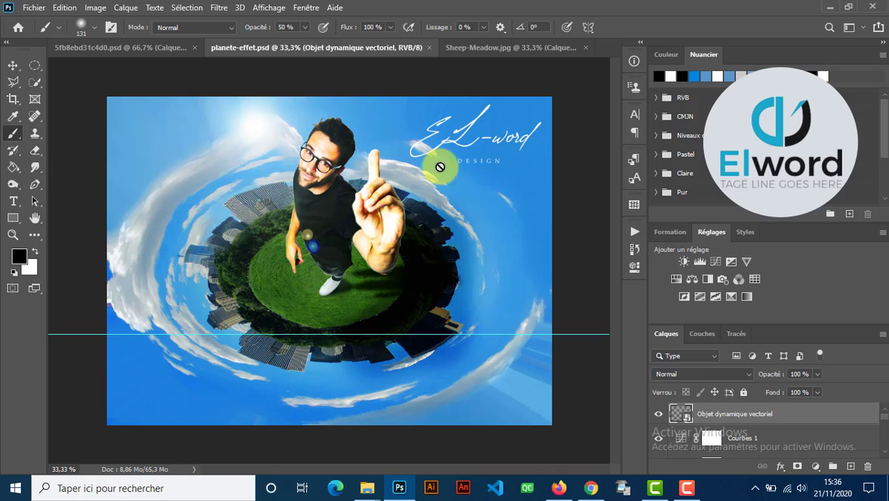
{"action": "left_click", "coordinate": [452, 50]}
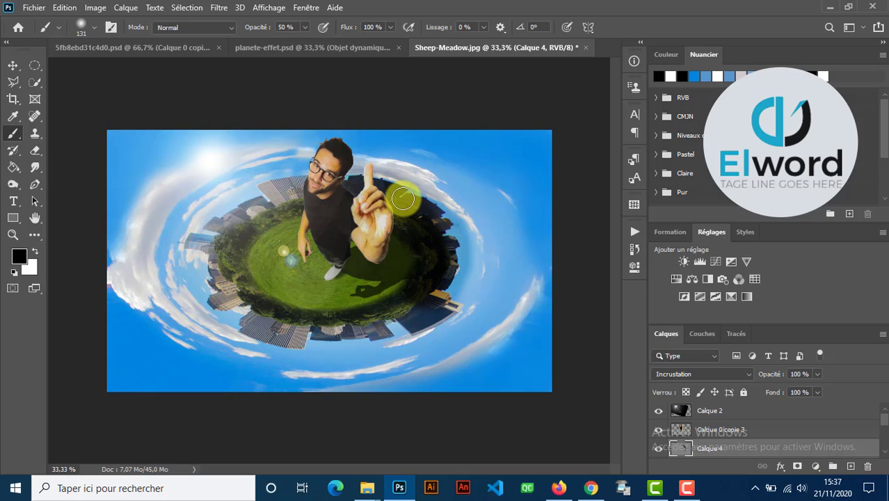
{"action": "mouse_move", "coordinate": [356, 182]}
{"action": "left_mouse_down"}
{"action": "mouse_move", "coordinate": [426, 219]}
{"action": "mouse_move", "coordinate": [382, 200]}
{"action": "mouse_move", "coordinate": [377, 208]}
{"action": "mouse_move", "coordinate": [354, 182]}
{"action": "mouse_move", "coordinate": [501, 118]}
{"action": "mouse_move", "coordinate": [433, 176]}
{"action": "mouse_move", "coordinate": [473, 121]}
{"action": "left_mouse_up"}
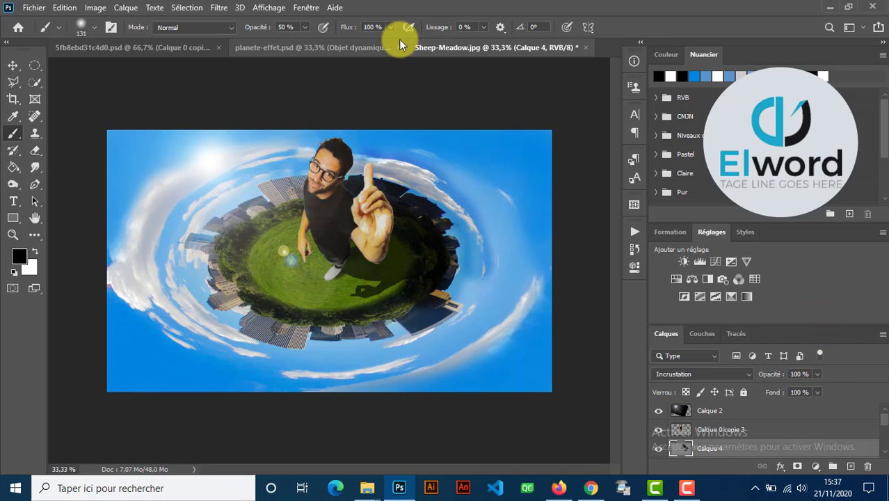
{"action": "left_click", "coordinate": [347, 52]}
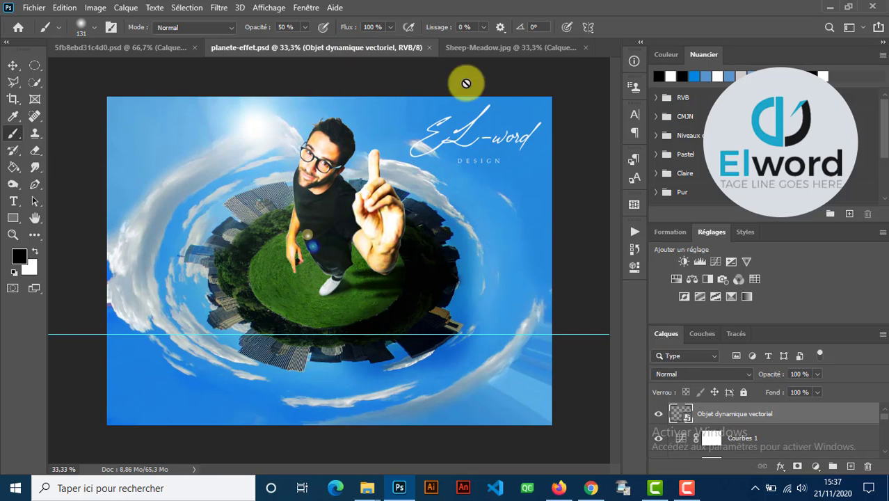
{"action": "left_click", "coordinate": [516, 48]}
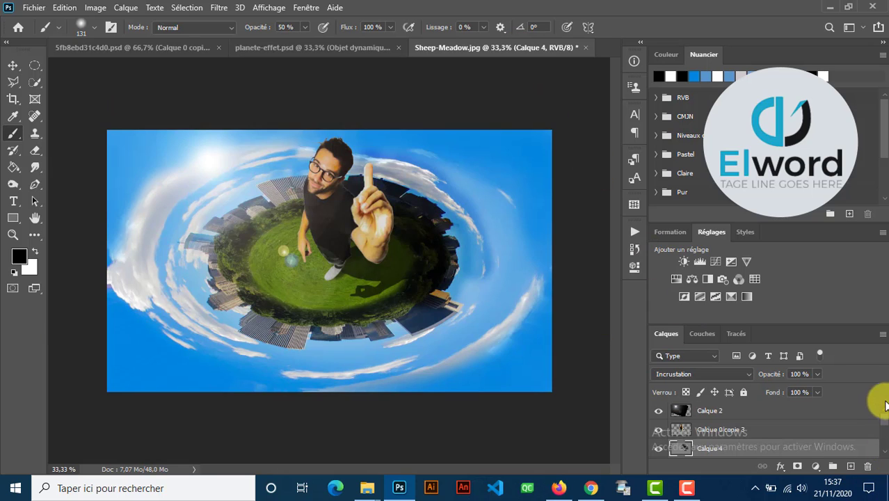
Add a Luminosité/Contraste adjustment layer above Calque 2 and set the brightness to 16
{"action": "left_click", "coordinate": [833, 416]}
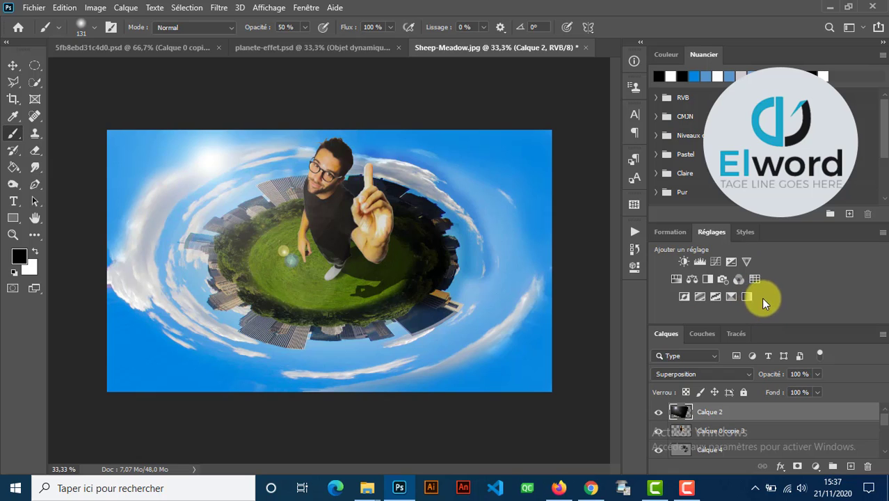
{"action": "left_click", "coordinate": [685, 260]}
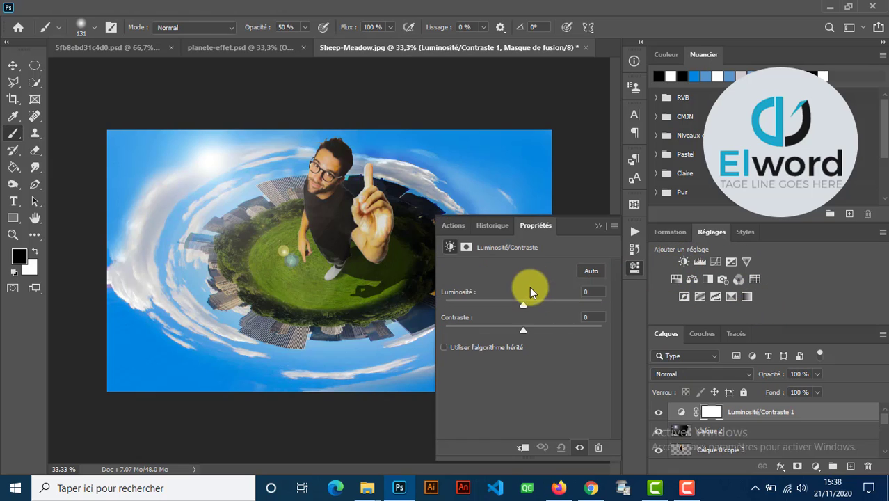
{"action": "left_click", "coordinate": [589, 291]}
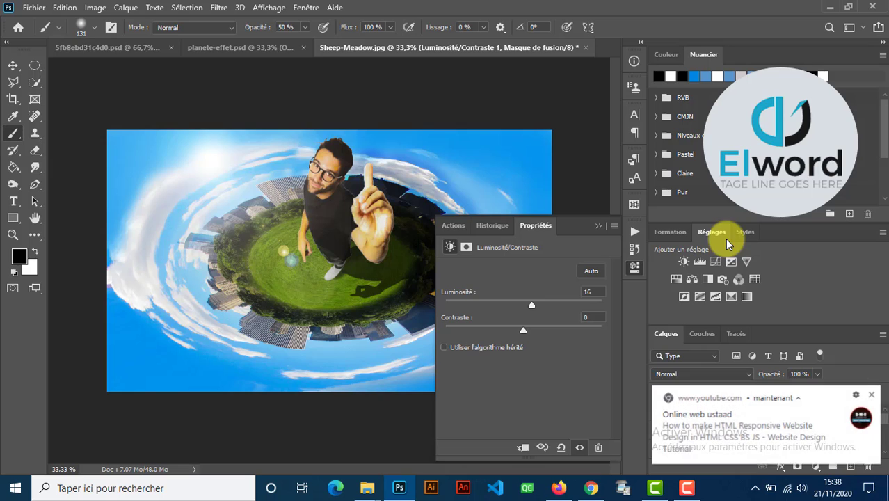
Add a Niveaux adjustment layer with the black input level set to 20, and dismiss the YouTube notification
{"action": "left_click", "coordinate": [702, 262]}
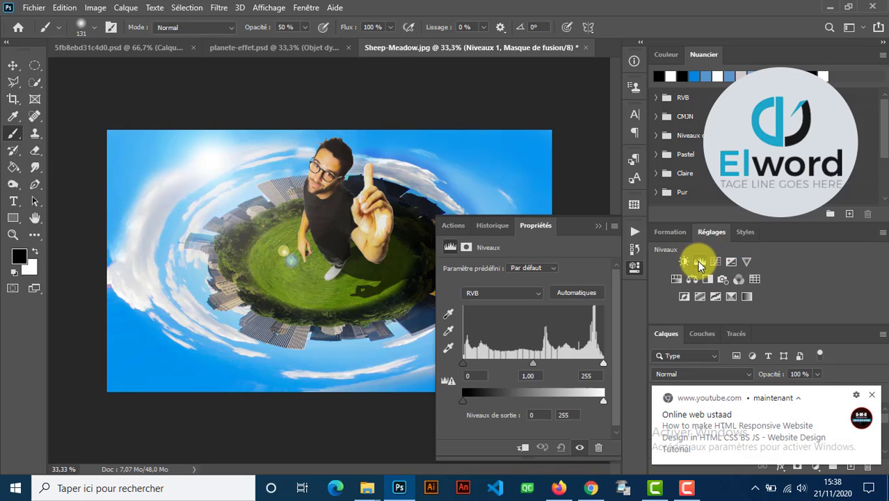
{"action": "left_click", "coordinate": [478, 375]}
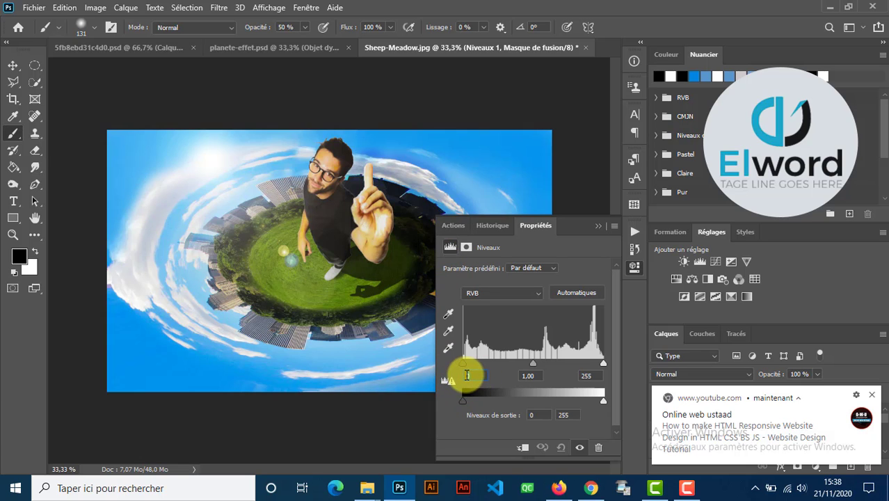
{"action": "mouse_move", "coordinate": [687, 492]}
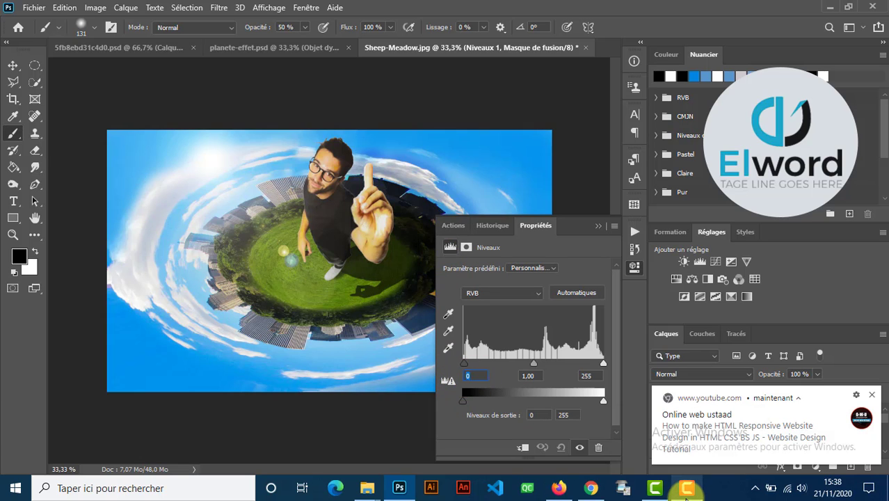
{"action": "type", "text": "20"}
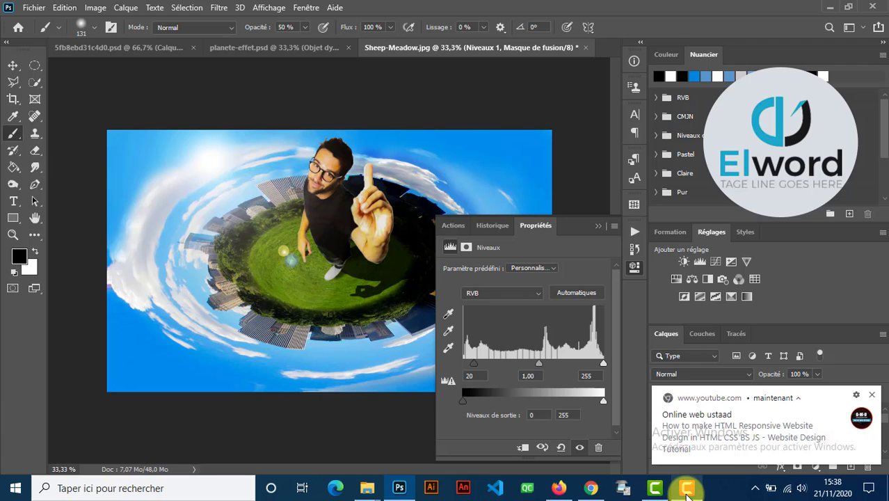
{"action": "left_click", "coordinate": [597, 228]}
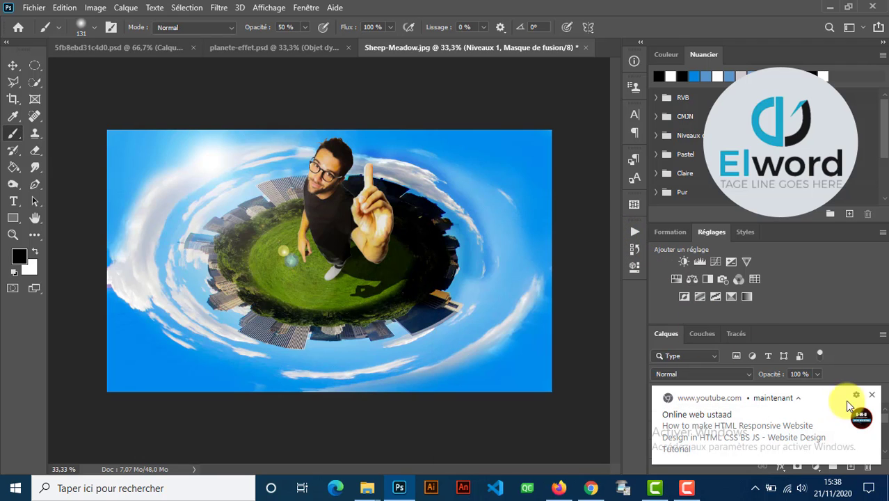
{"action": "left_click", "coordinate": [872, 394]}
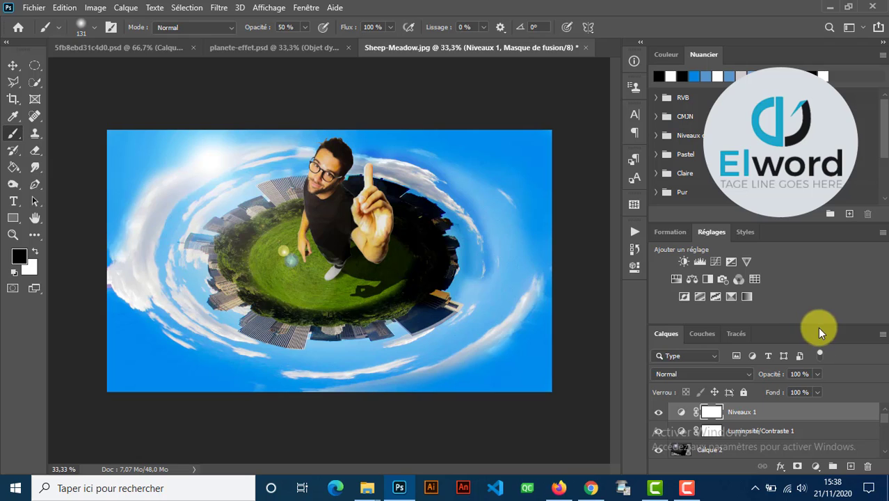
Add a Teinte/Saturation adjustment layer on top and set the saturation to 11
{"action": "left_click", "coordinate": [674, 279]}
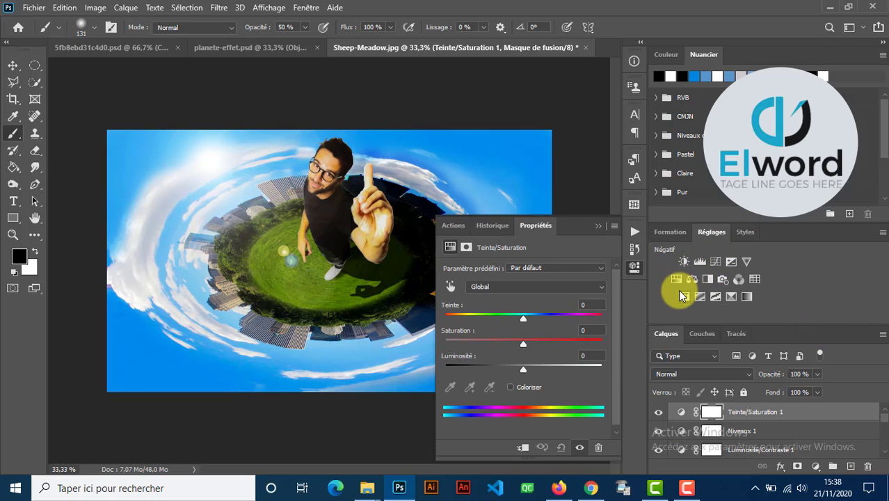
{"action": "left_click", "coordinate": [584, 330]}
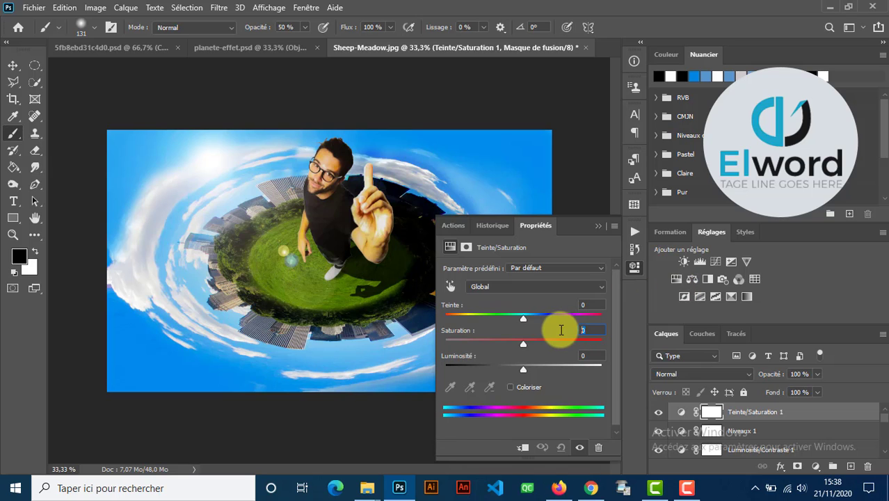
{"action": "type", "text": "11"}
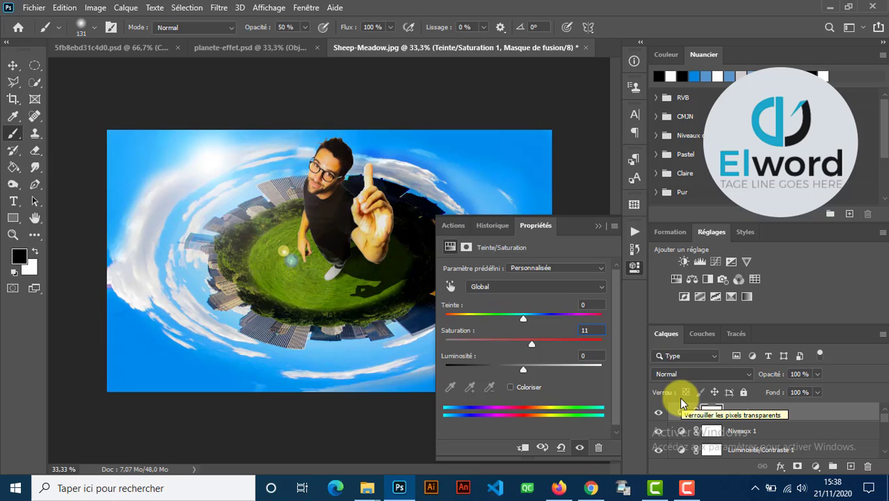
Set the lightness of the Teinte/Saturation adjustment to +1 and collapse its properties
{"action": "left_click", "coordinate": [590, 357]}
{"action": "type", "text": "1"}
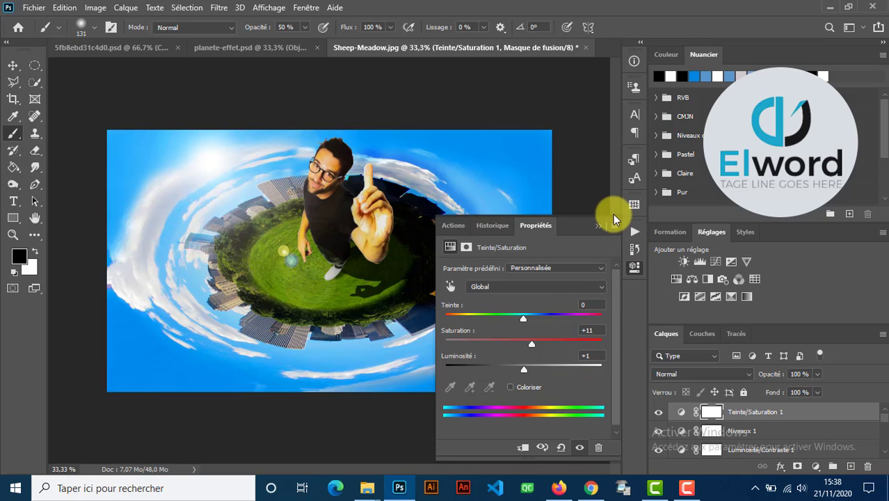
{"action": "left_click", "coordinate": [597, 228]}
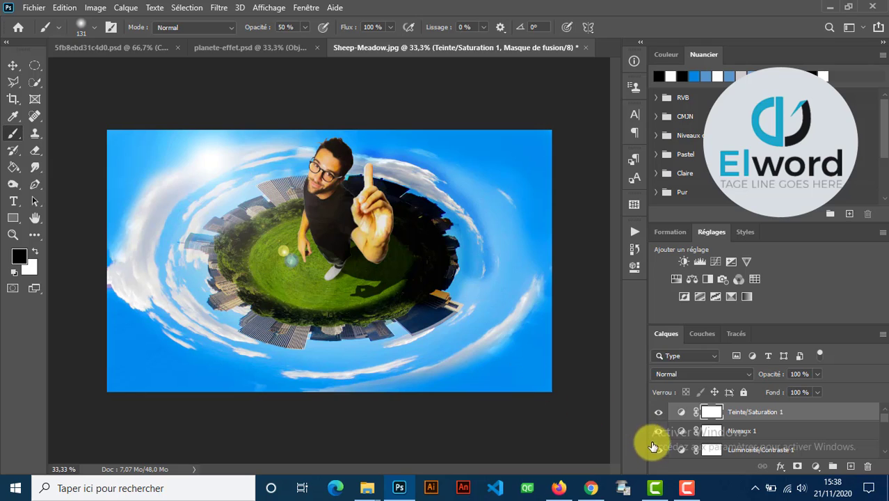
Add a Balance des couleurs adjustment layer on top and set its midtone Cyan–Rouge value to -23
{"action": "left_click", "coordinate": [692, 279]}
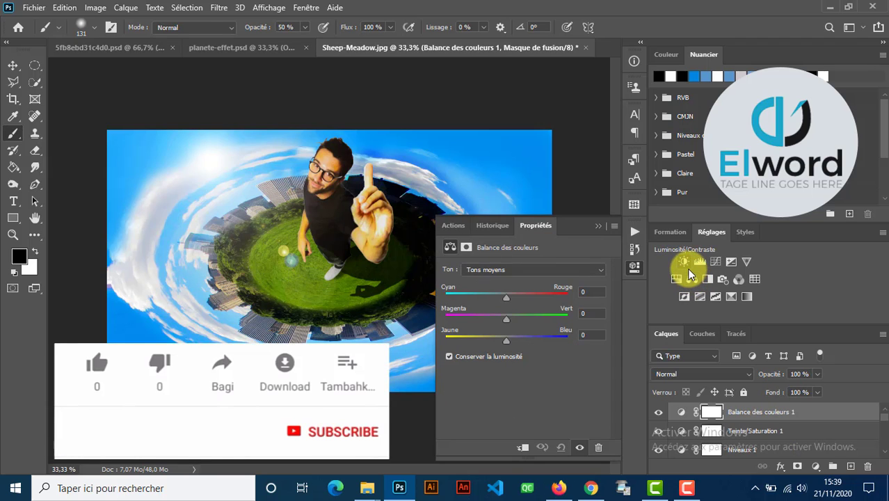
{"action": "left_click", "coordinate": [583, 291]}
{"action": "mouse_move", "coordinate": [686, 491]}
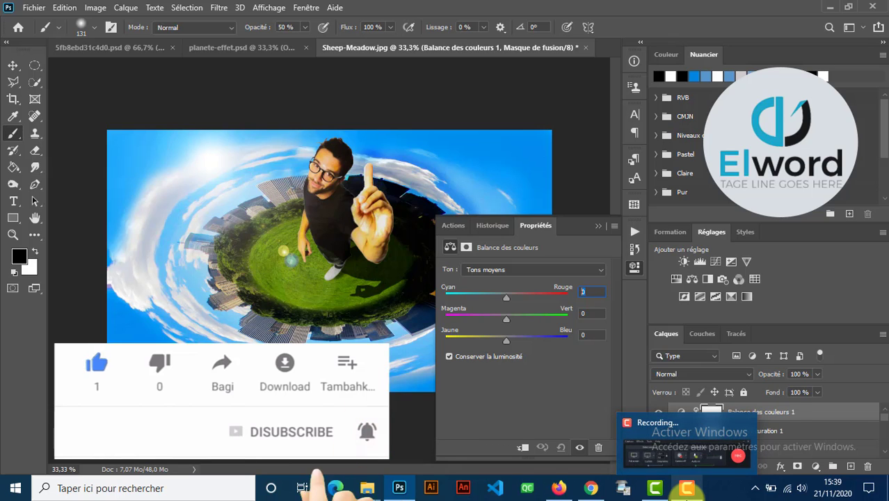
{"action": "type", "text": "23"}
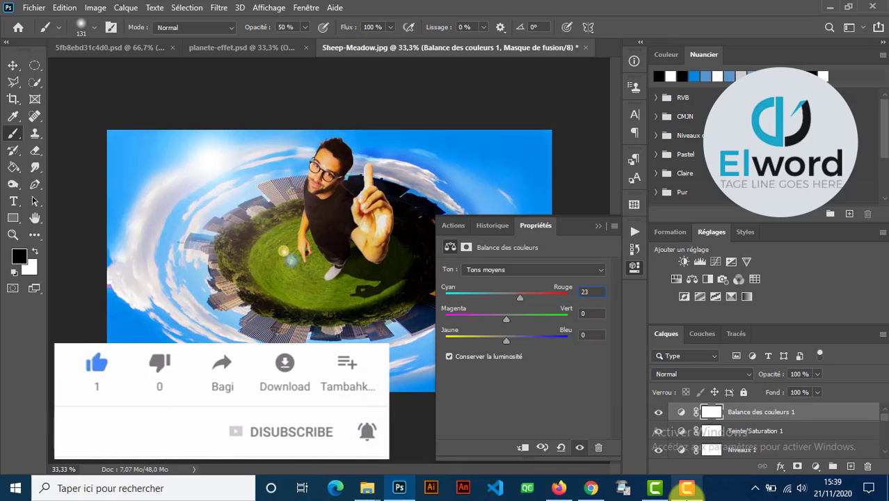
{"action": "key", "text": "Left"}
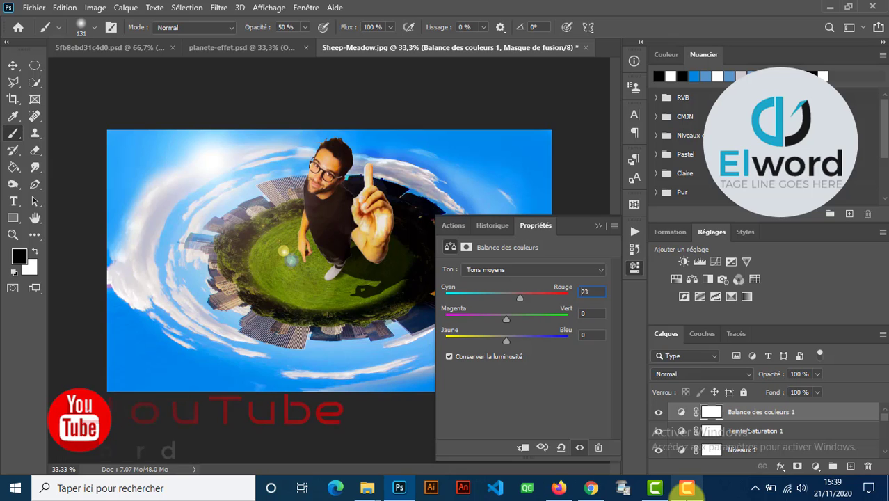
{"action": "type", "text": "-"}
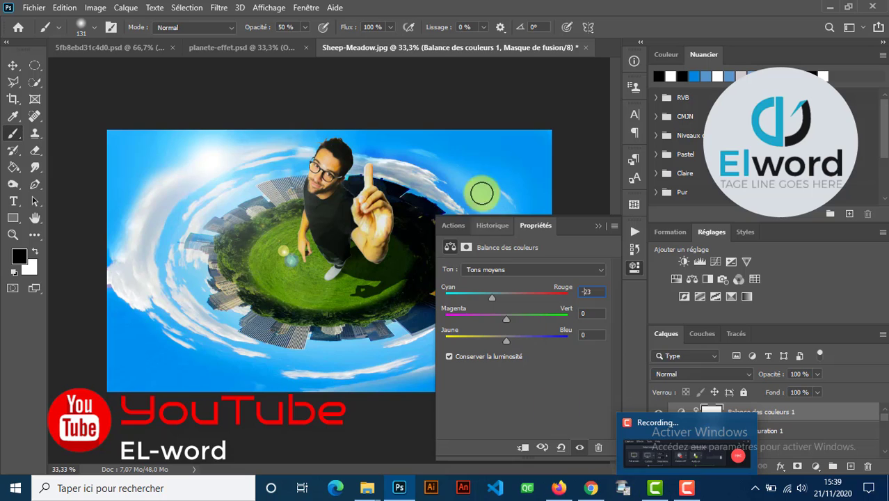
Set the color balance midtones to +12 for Magenta–Vert and +19 for Jaune–Bleu, then collapse the properties
{"action": "left_click", "coordinate": [593, 312]}
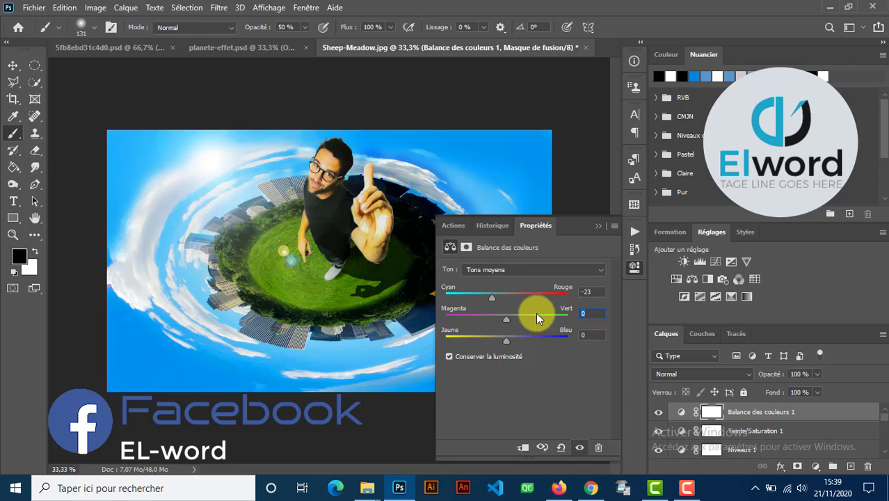
{"action": "type", "text": "12"}
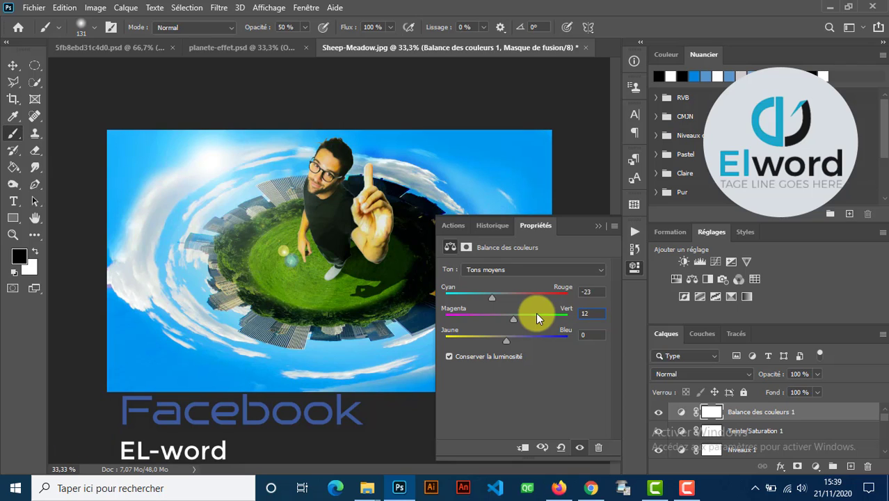
{"action": "left_click", "coordinate": [578, 336]}
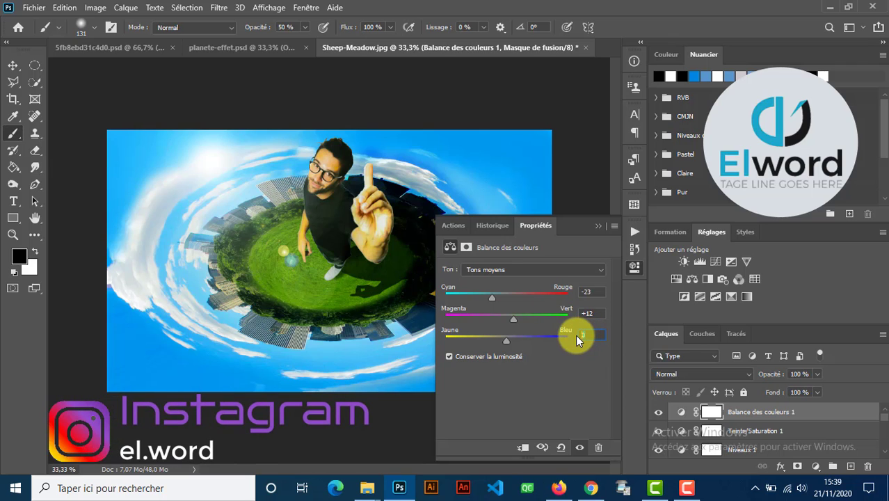
{"action": "type", "text": "15"}
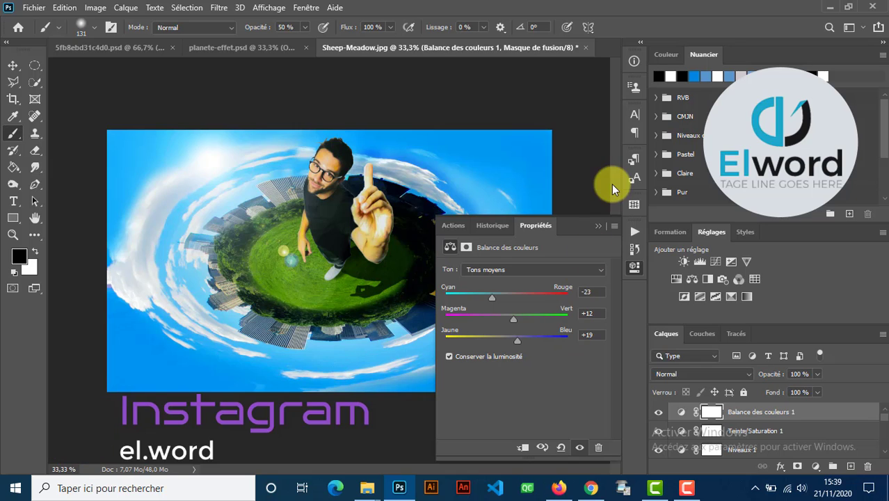
{"action": "left_click", "coordinate": [598, 225]}
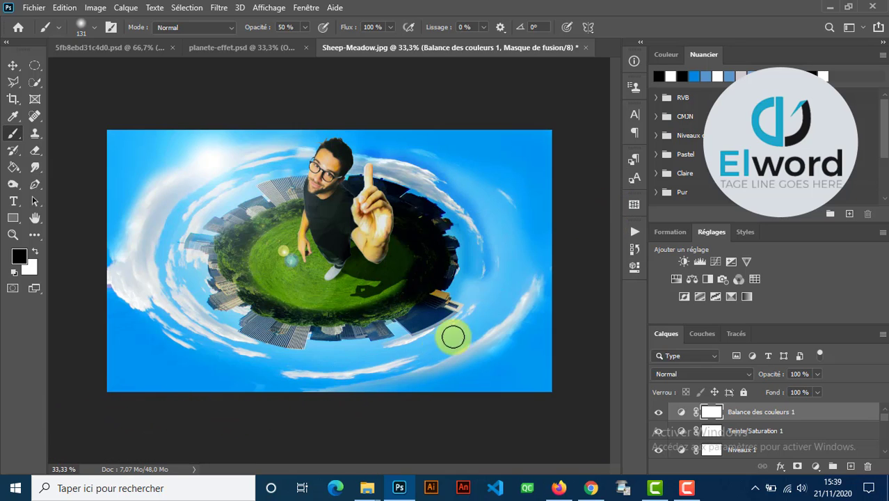
Activate the Move tool and compare the Sheep-Meadow composite with the reference image planete-effet.psd
{"action": "left_click", "coordinate": [12, 65]}
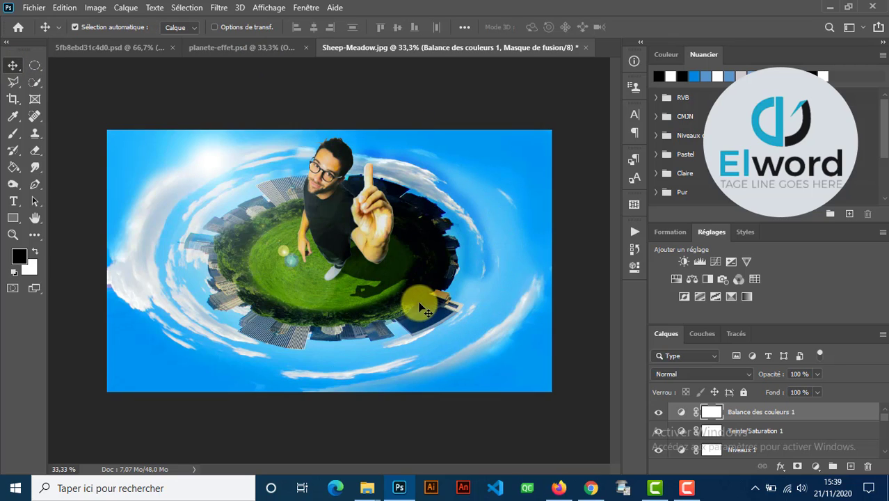
{"action": "left_click", "coordinate": [264, 49]}
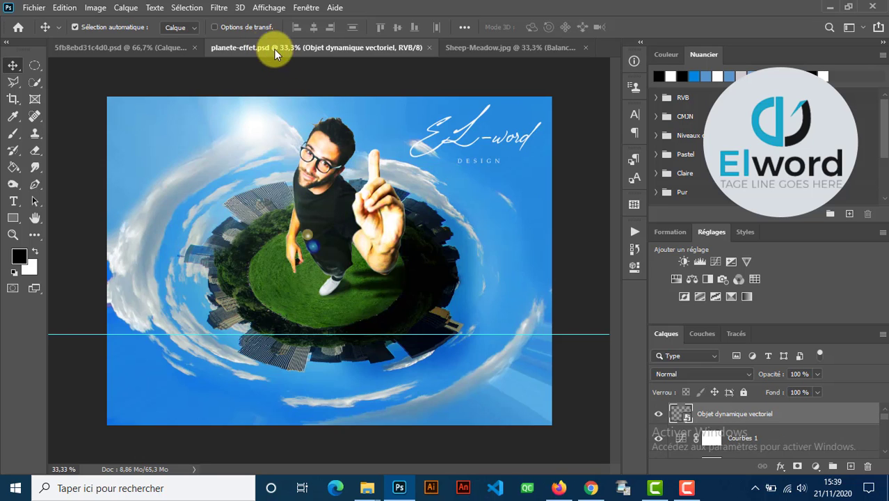
{"action": "left_click", "coordinate": [470, 64]}
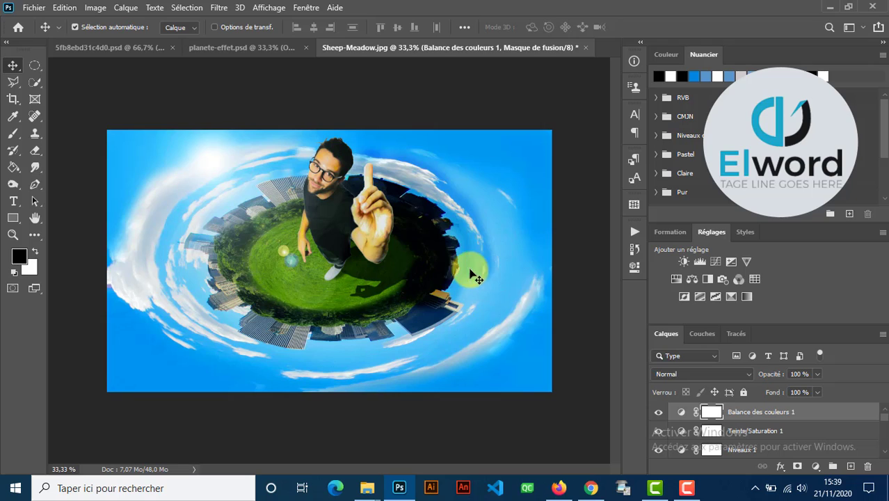